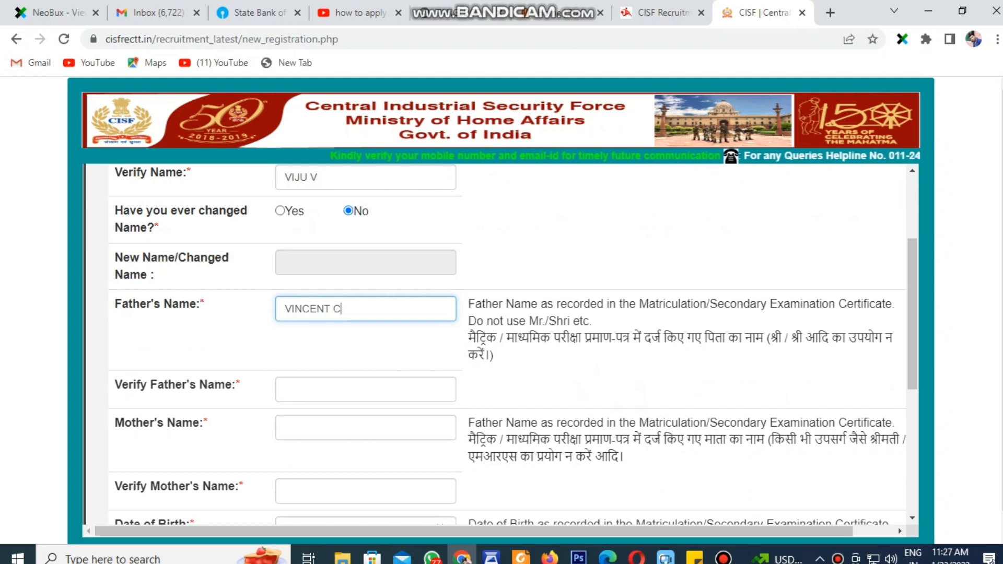
Enter the father's name and the mother's name, each in its entry and verification field
{"action": "type", "text": "VIN"}
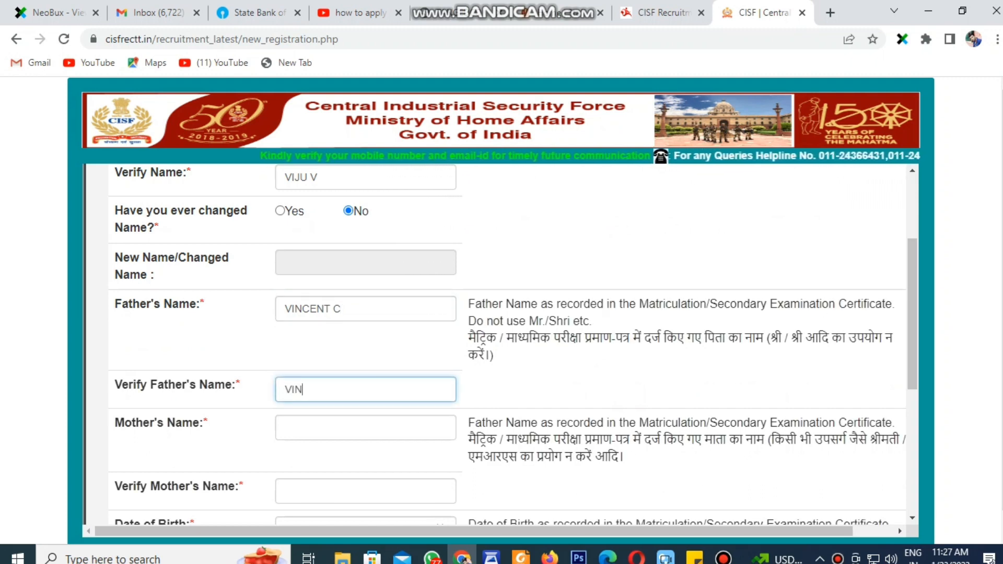
{"action": "type", "text": "CENT C"}
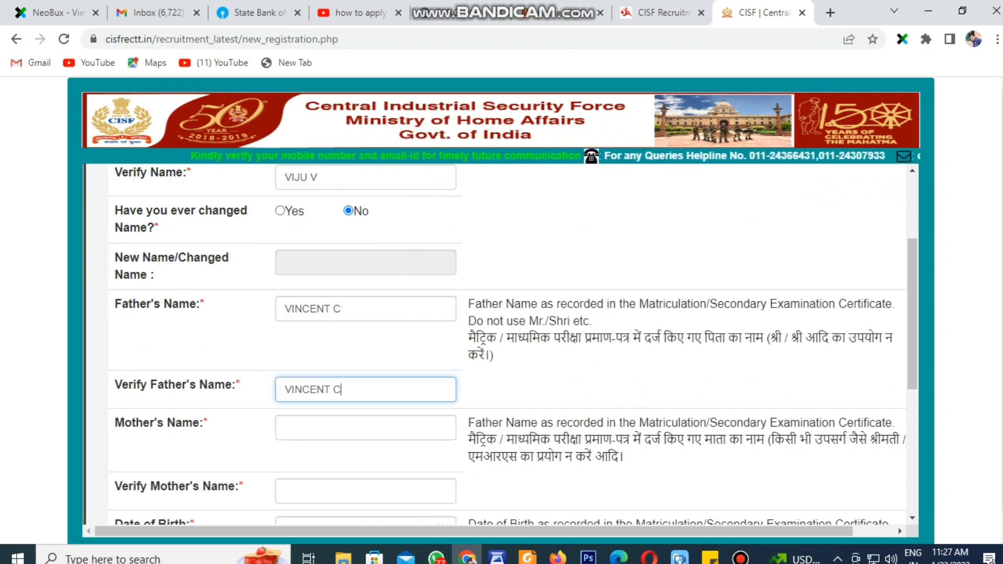
{"action": "key", "text": "Tab"}
{"action": "type", "text": "LA"}
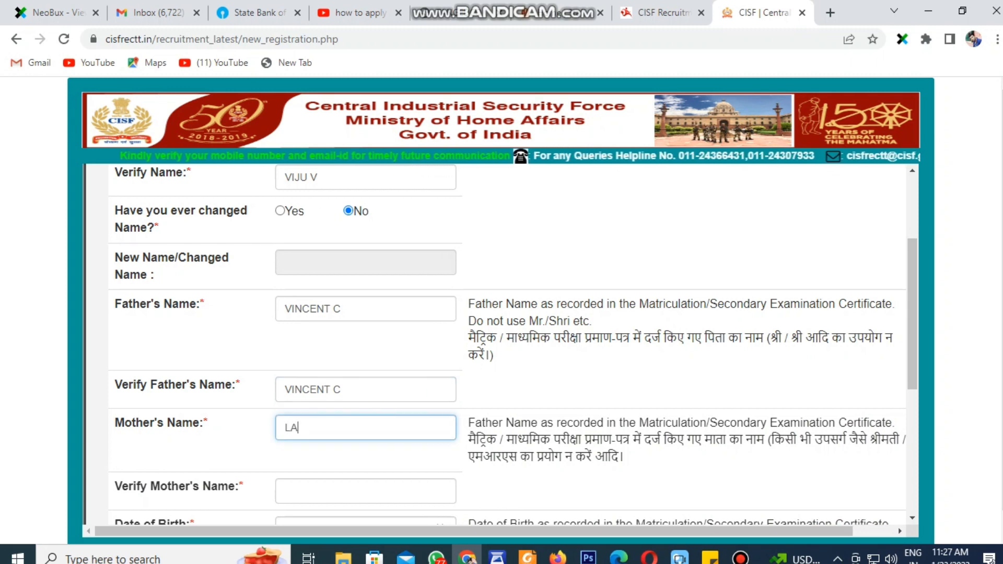
{"action": "type", "text": "THA M"}
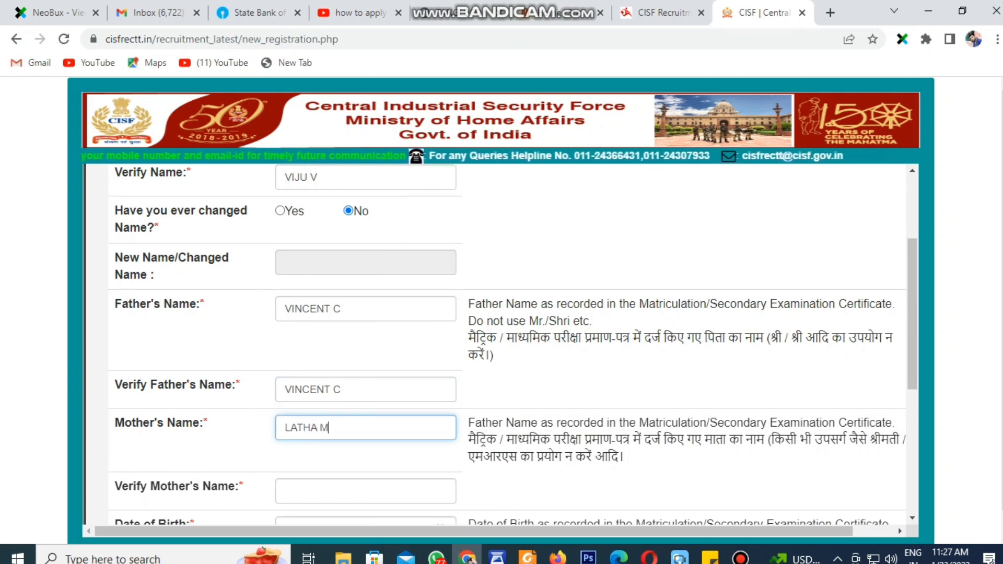
{"action": "key", "text": "Tab"}
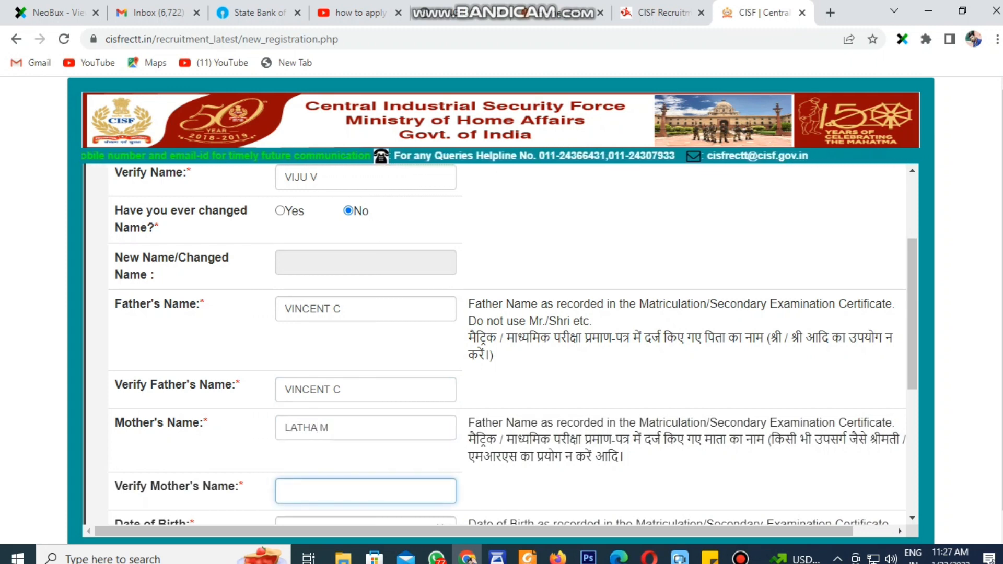
{"action": "type", "text": "LATHA M"}
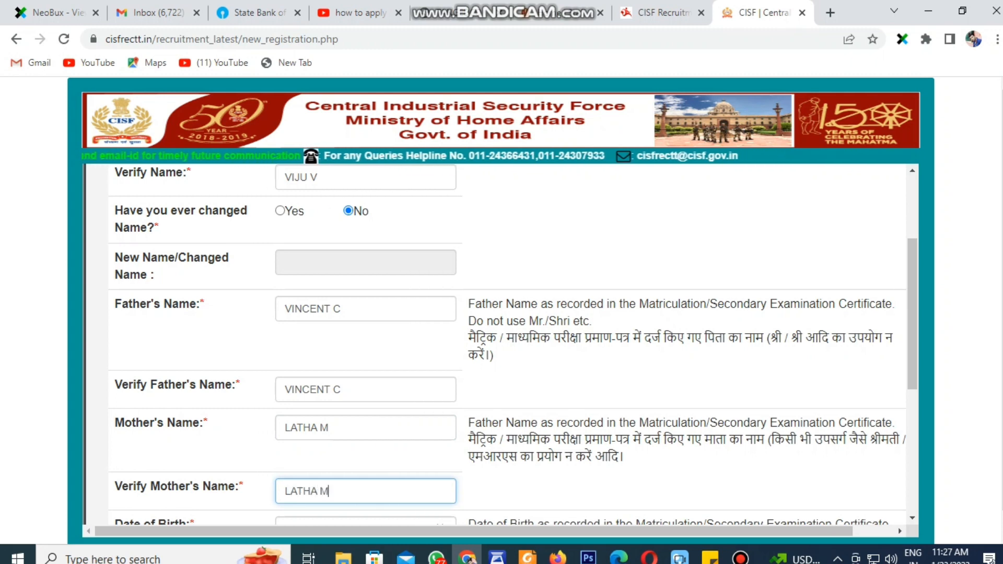
{"action": "scroll", "coordinate": [507, 339], "scroll_direction": "down", "scroll_amount": 3}
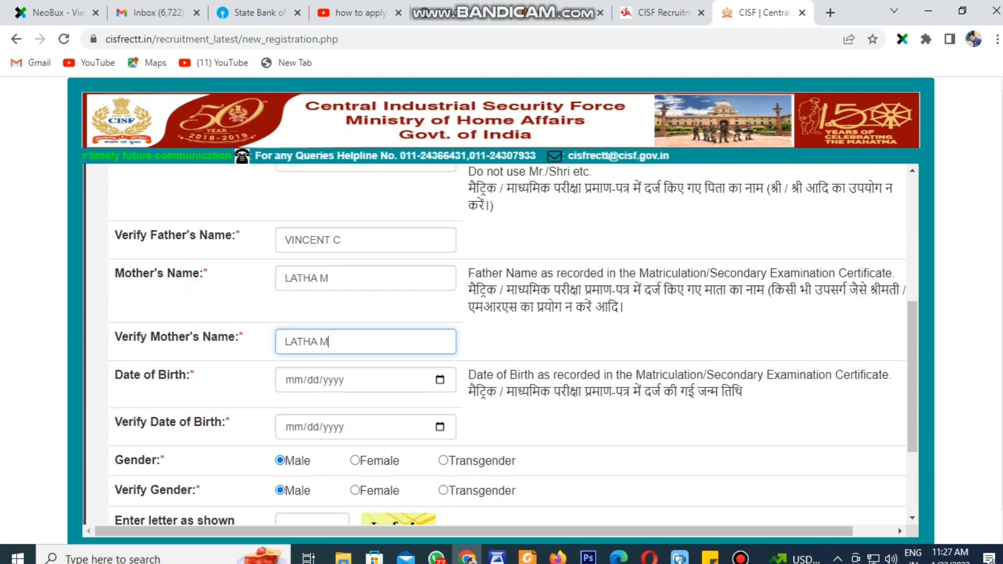
Pick 20 February 1996 as the Date of Birth in the calendar
{"action": "key", "text": "Tab"}
{"action": "left_click", "coordinate": [316, 174]}
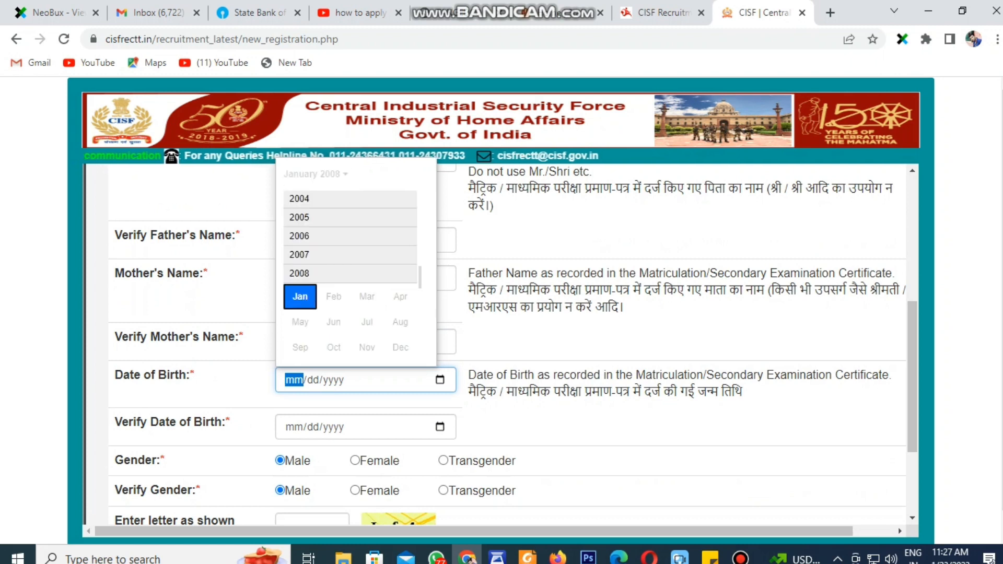
{"action": "scroll", "coordinate": [350, 277], "scroll_direction": "up", "scroll_amount": 5}
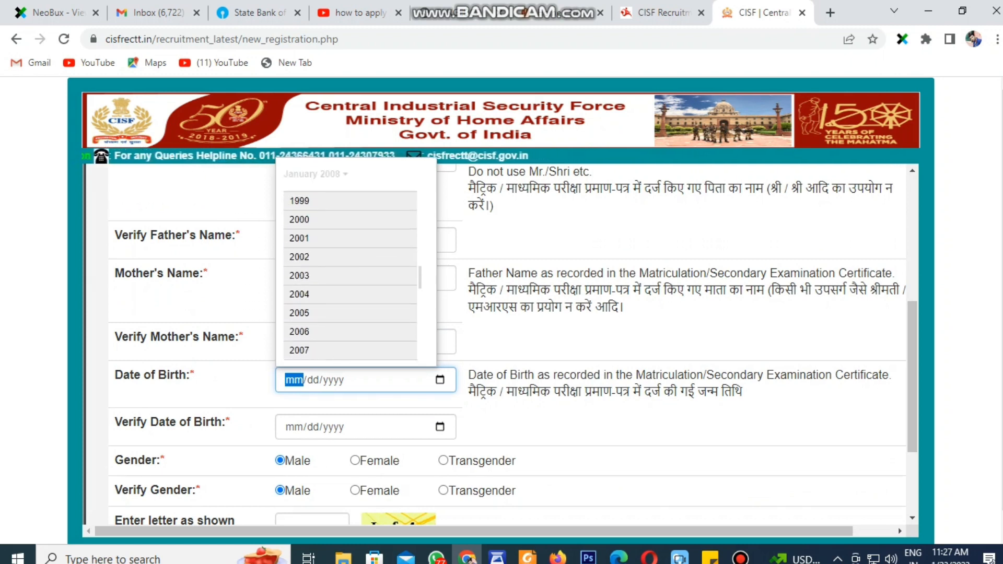
{"action": "scroll", "coordinate": [350, 235], "scroll_direction": "up", "scroll_amount": 8}
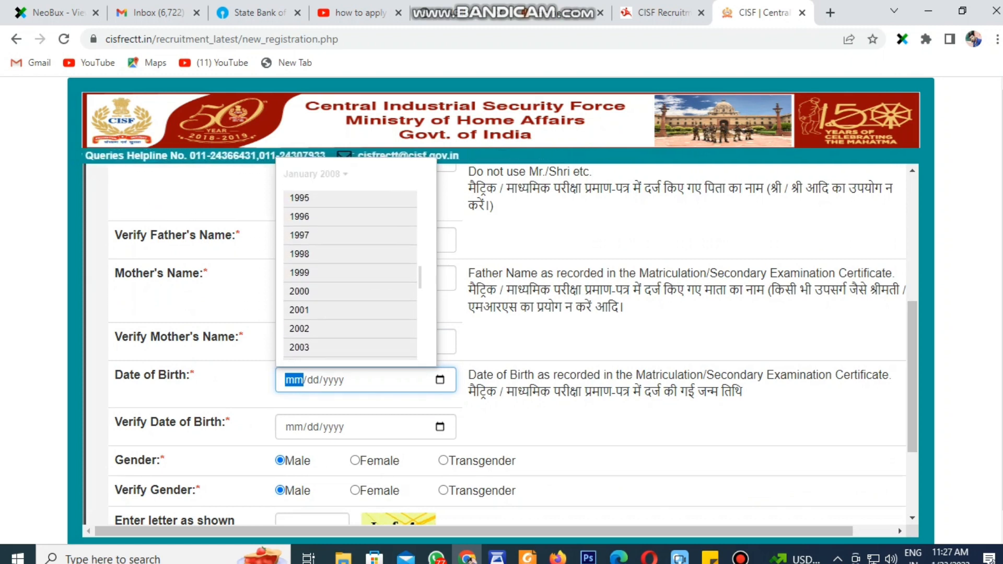
{"action": "left_click", "coordinate": [334, 216]}
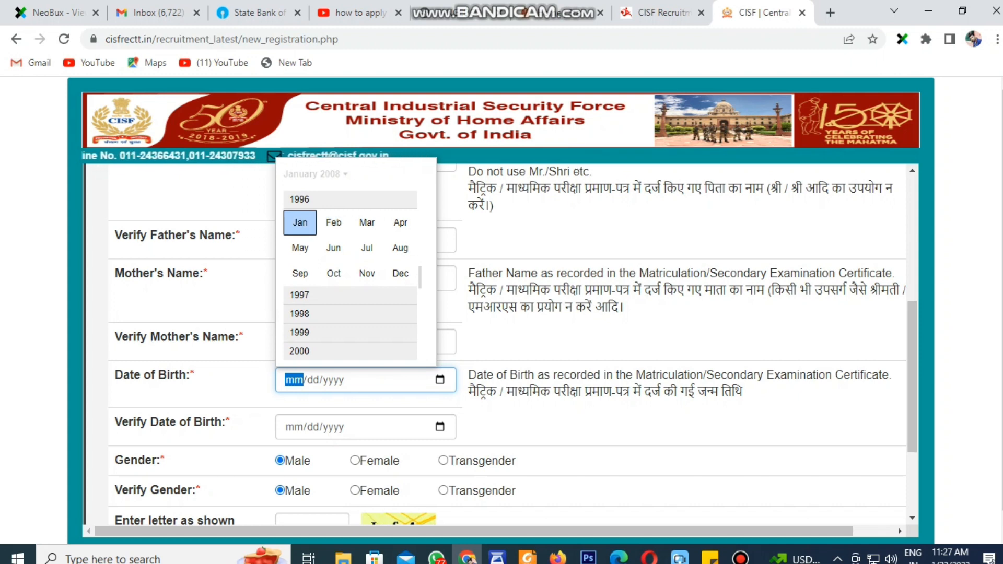
{"action": "left_click", "coordinate": [333, 222]}
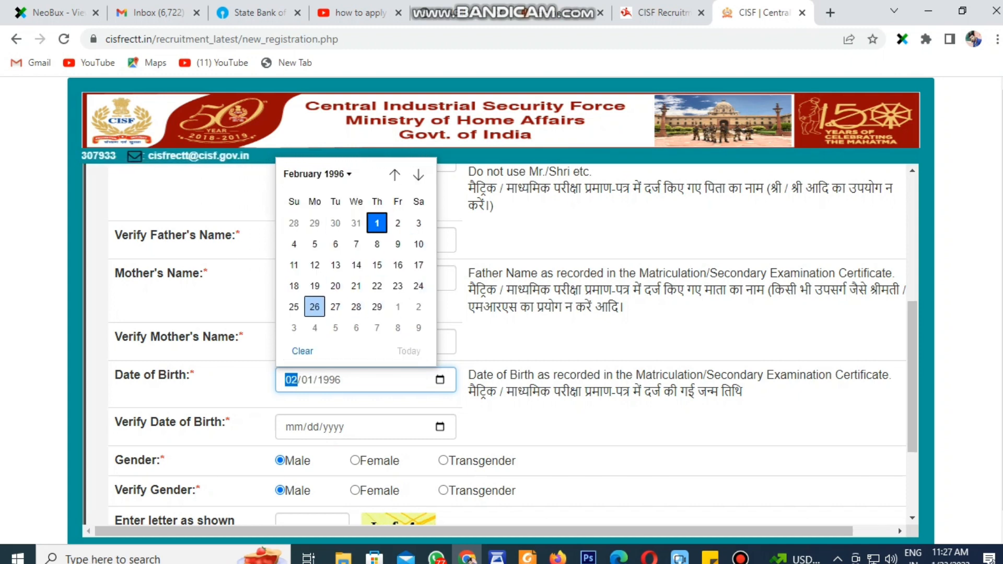
{"action": "left_click", "coordinate": [336, 285]}
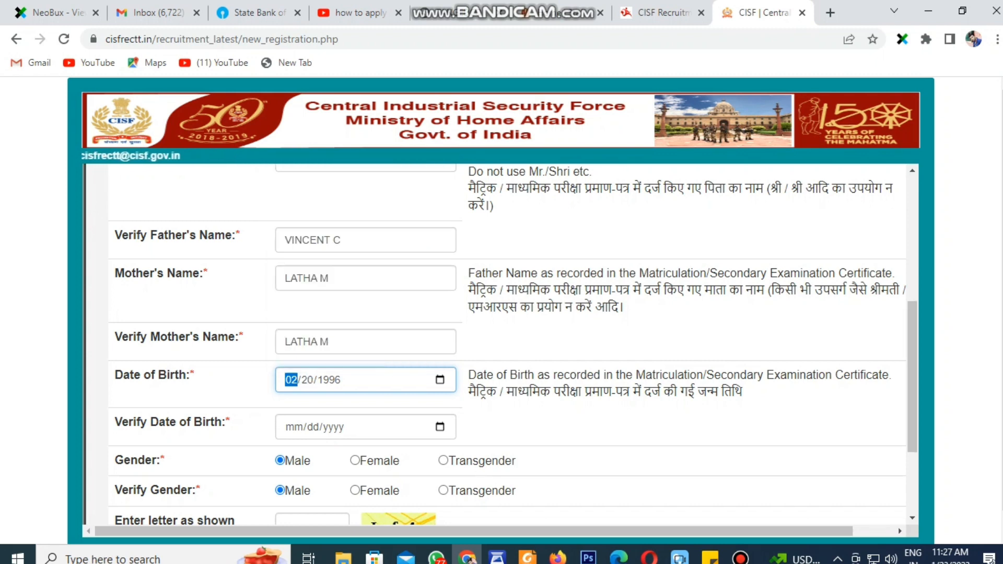
{"action": "left_click", "coordinate": [440, 427]}
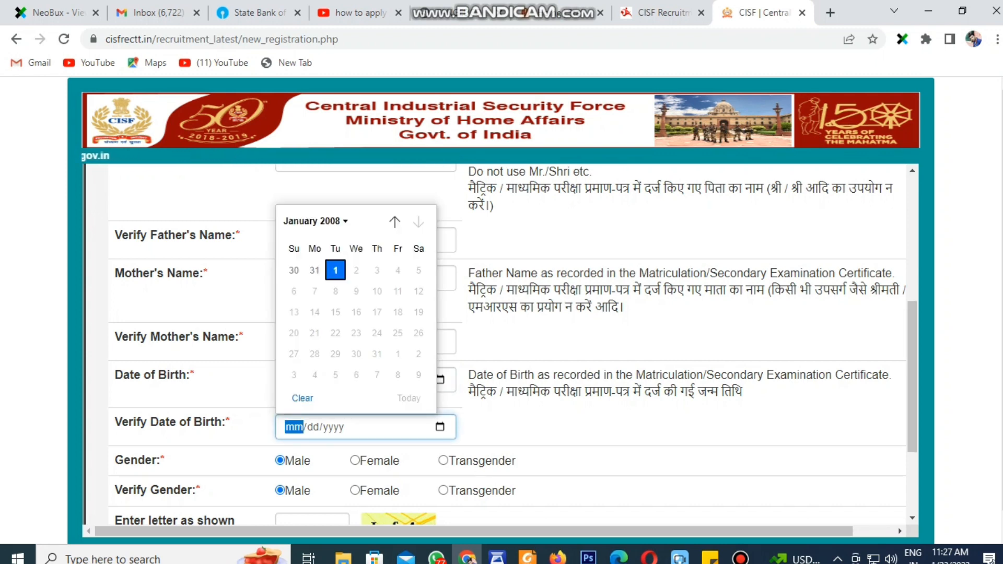
{"action": "left_click", "coordinate": [316, 221]}
{"action": "scroll", "coordinate": [350, 313], "scroll_direction": "up", "scroll_amount": 2}
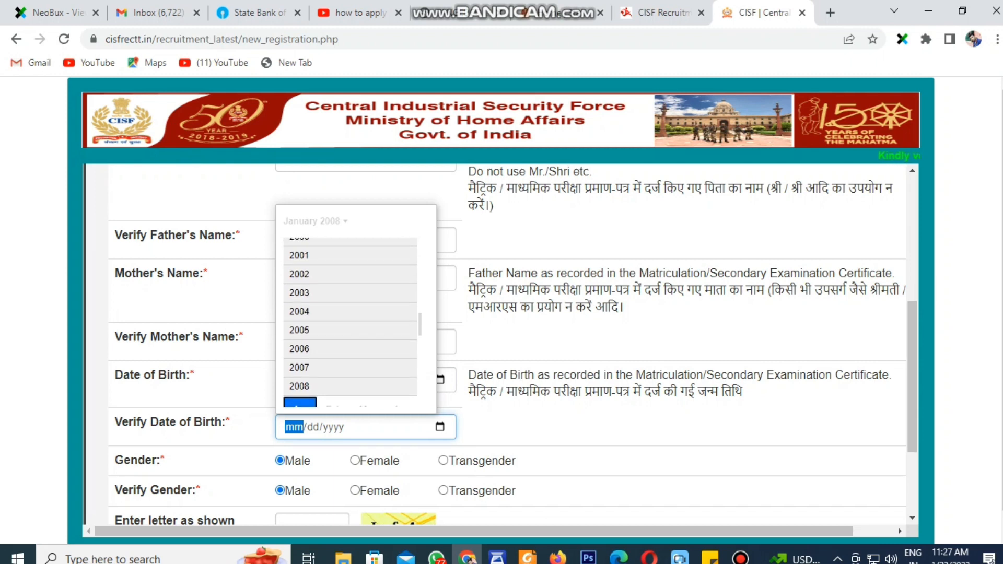
{"action": "scroll", "coordinate": [350, 313], "scroll_direction": "up", "scroll_amount": 3}
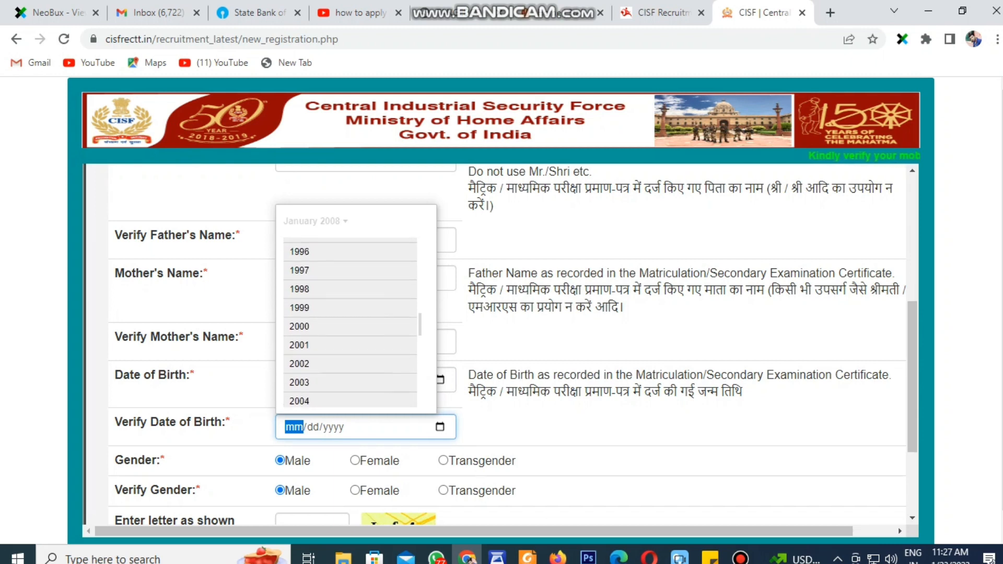
{"action": "left_click", "coordinate": [299, 251]}
{"action": "left_click", "coordinate": [334, 269]}
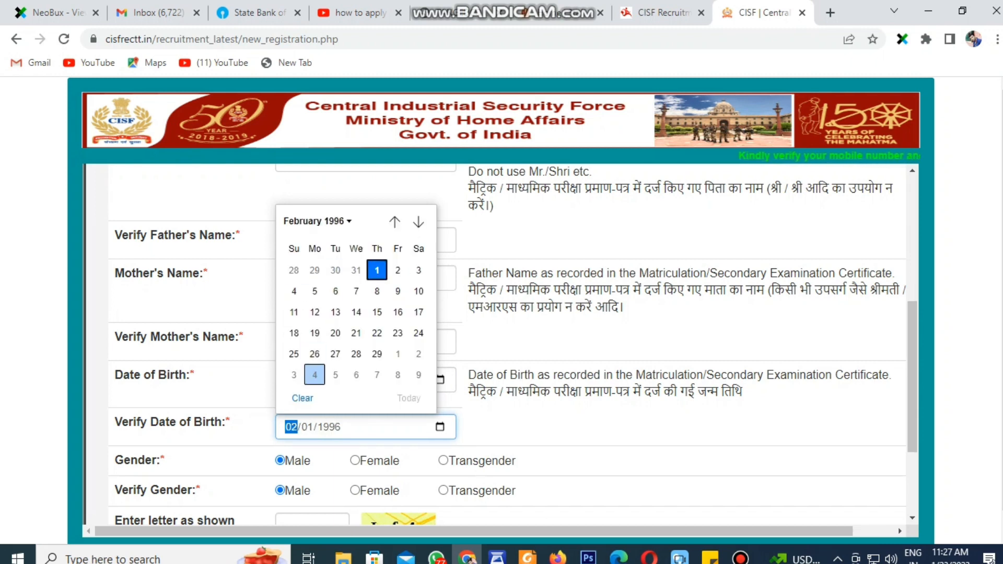
{"action": "left_click", "coordinate": [335, 332]}
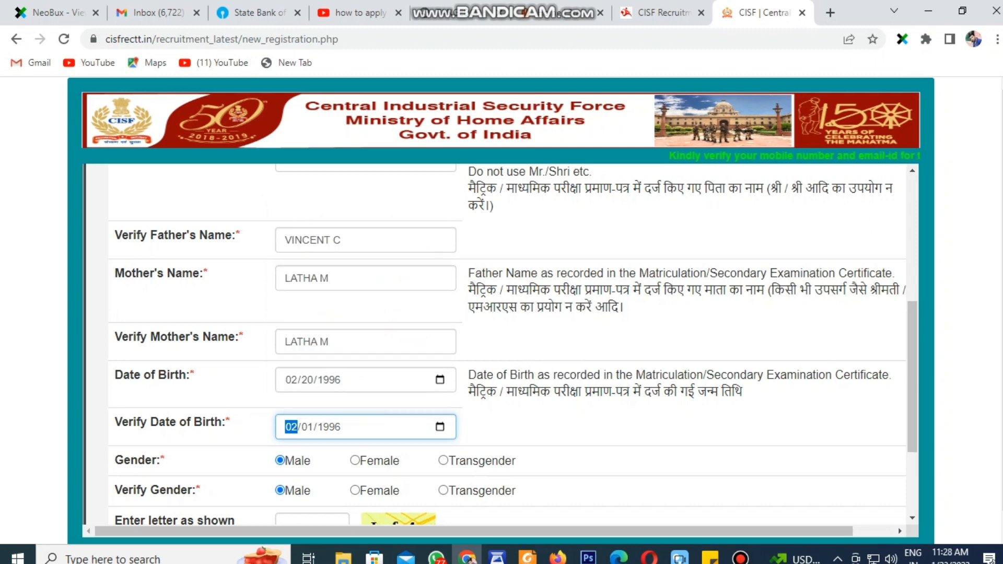
{"action": "left_click", "coordinate": [575, 439]}
Enter the captcha code and submit the new registration
{"action": "scroll", "coordinate": [574, 439], "scroll_direction": "down", "scroll_amount": 3}
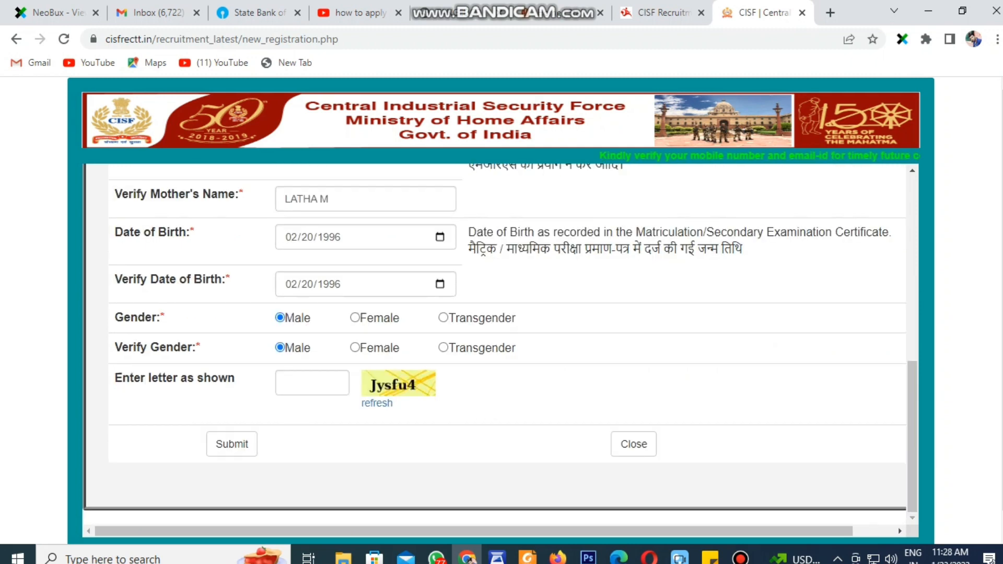
{"action": "left_click", "coordinate": [312, 383]}
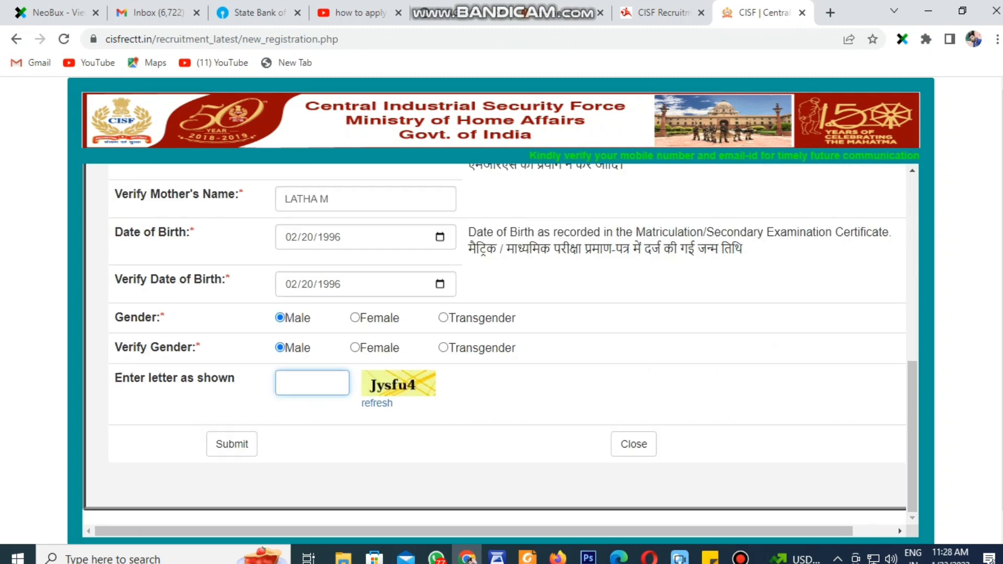
{"action": "type", "text": "J"}
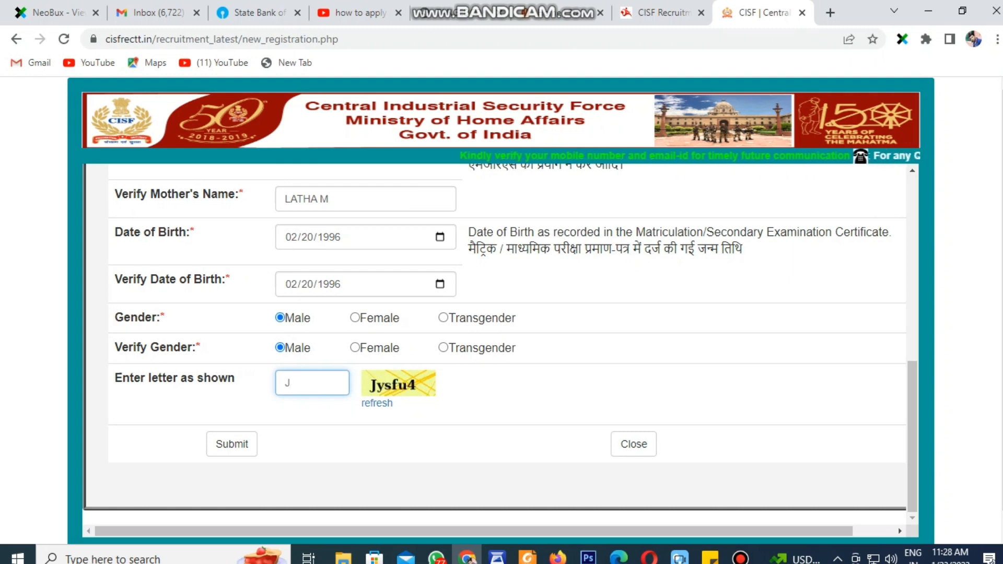
{"action": "type", "text": "ys"}
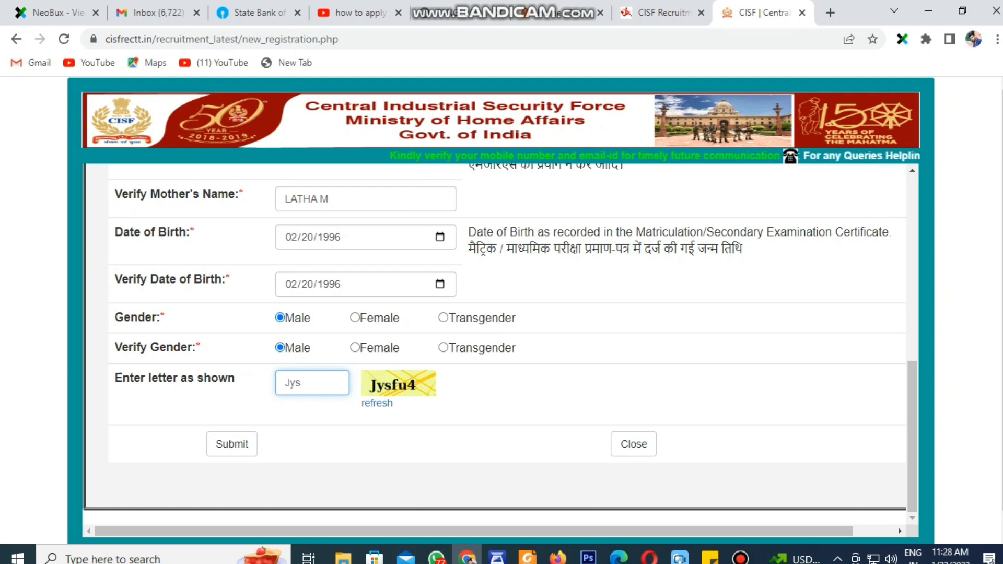
{"action": "type", "text": "fu4"}
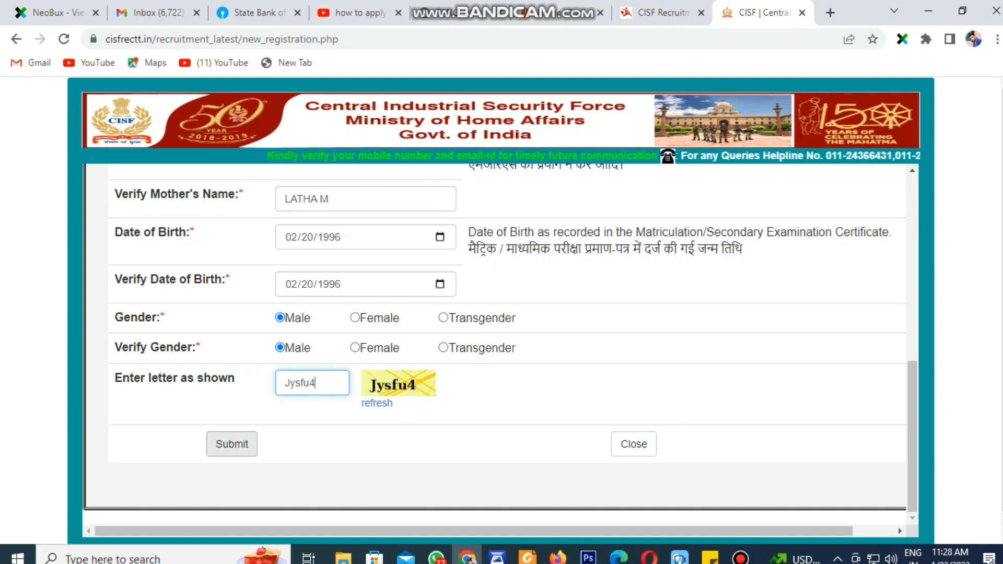
{"action": "left_click", "coordinate": [231, 444]}
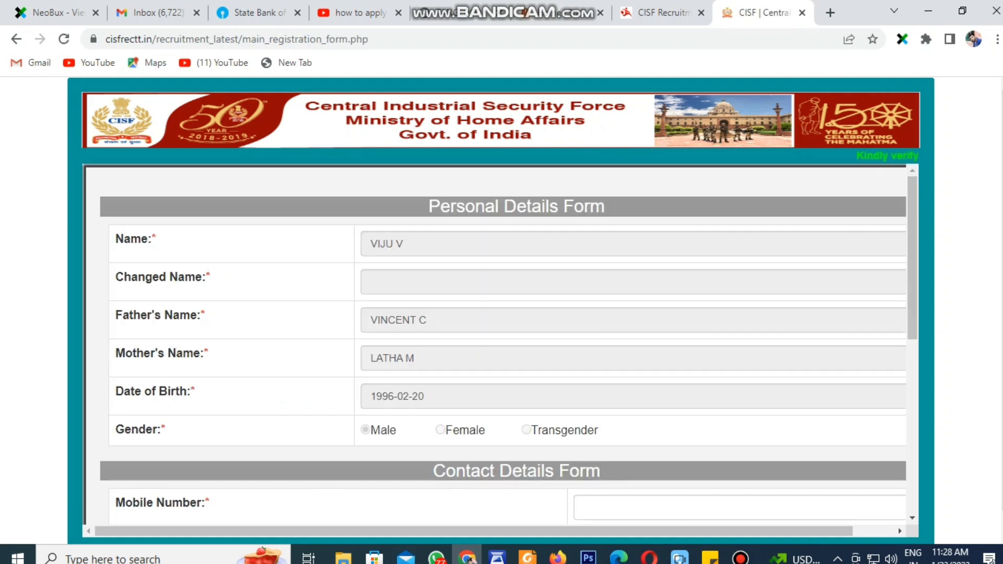
Fill in the mobile number and e-mail address along with their verification fields
{"action": "scroll", "coordinate": [501, 345], "scroll_direction": "down", "scroll_amount": 3}
{"action": "left_click", "coordinate": [621, 358]}
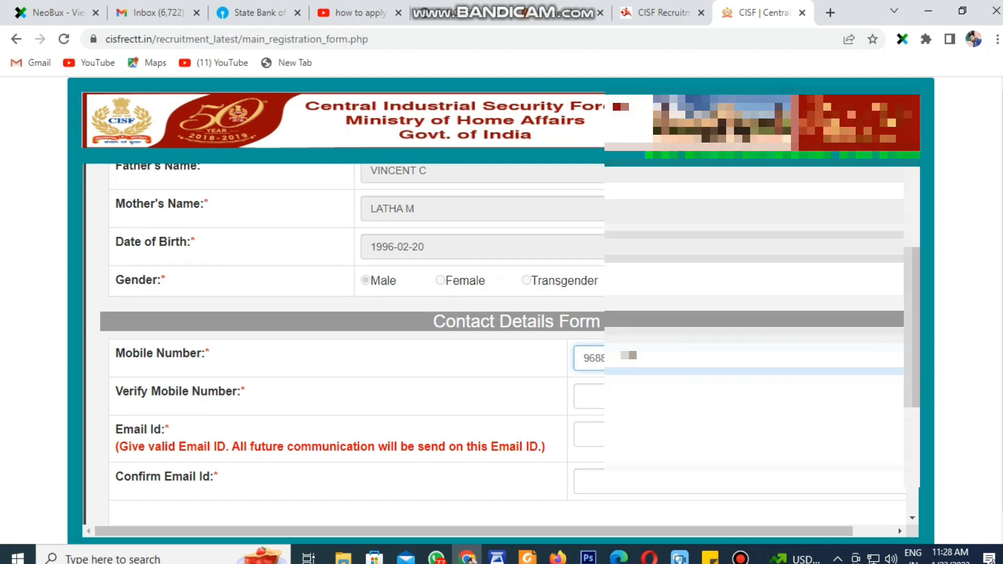
{"action": "left_click", "coordinate": [622, 396]}
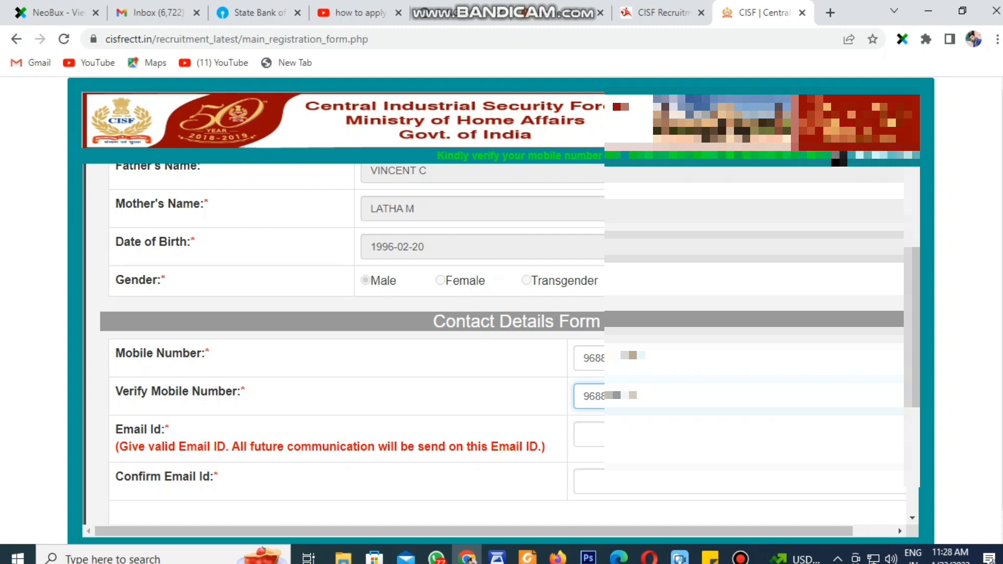
{"action": "scroll", "coordinate": [501, 345], "scroll_direction": "down", "scroll_amount": 4}
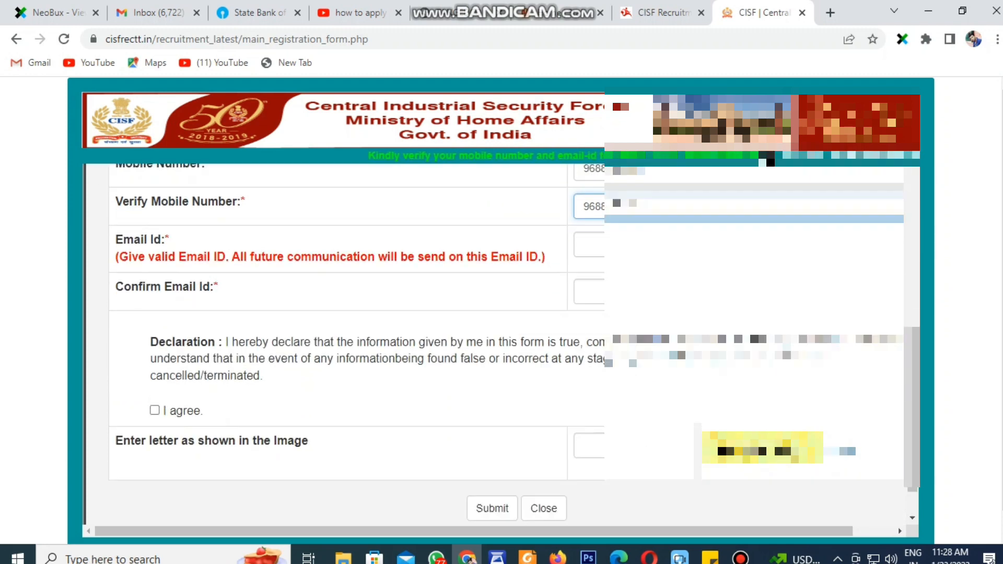
{"action": "left_click", "coordinate": [648, 210]}
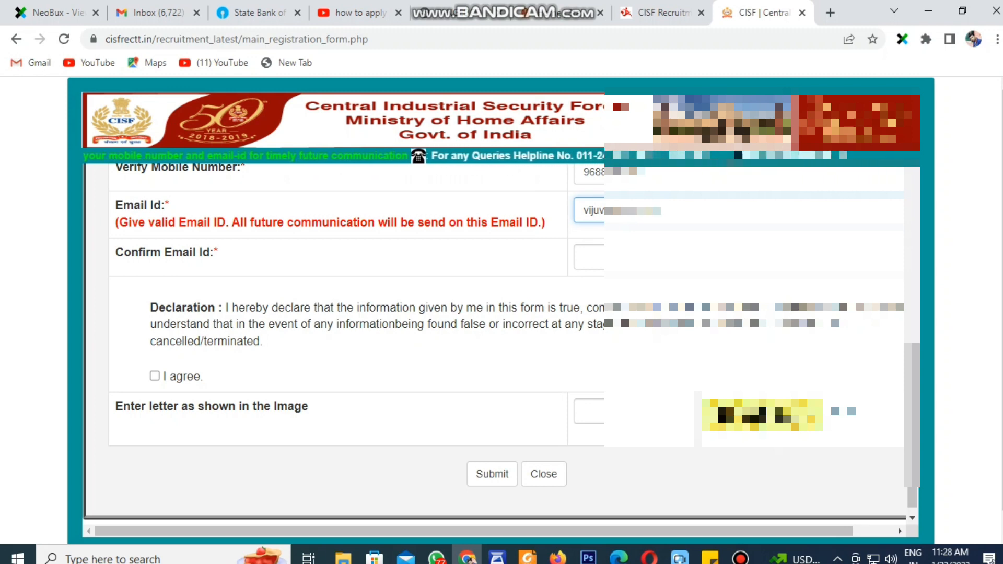
{"action": "key", "text": "Tab"}
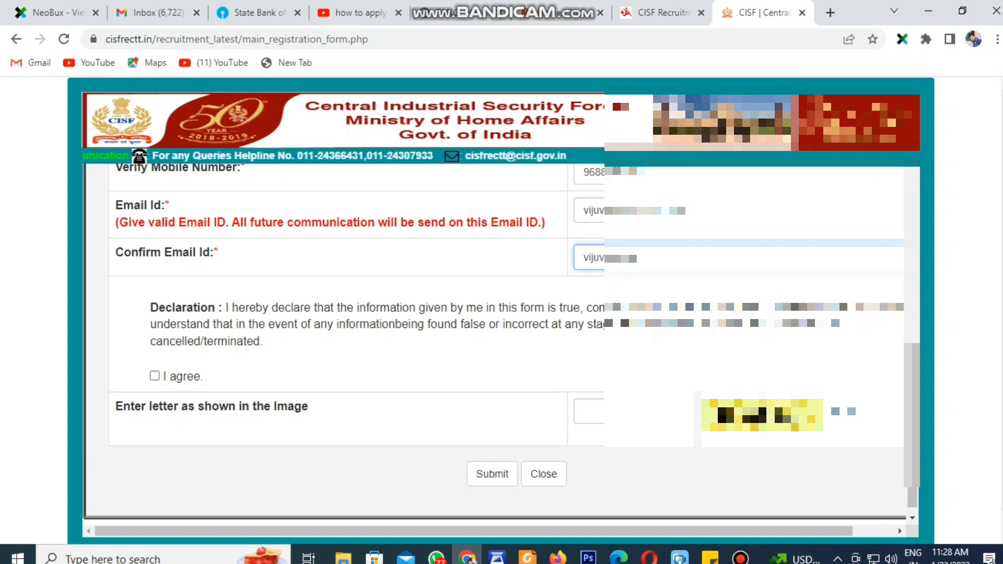
{"action": "type", "text": "gmail"}
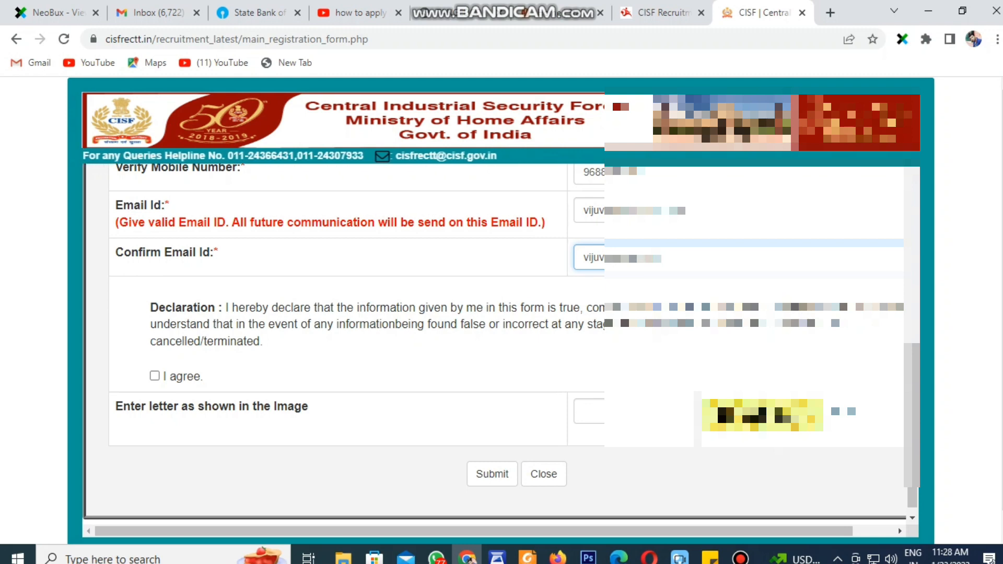
{"action": "type", "text": ".com"}
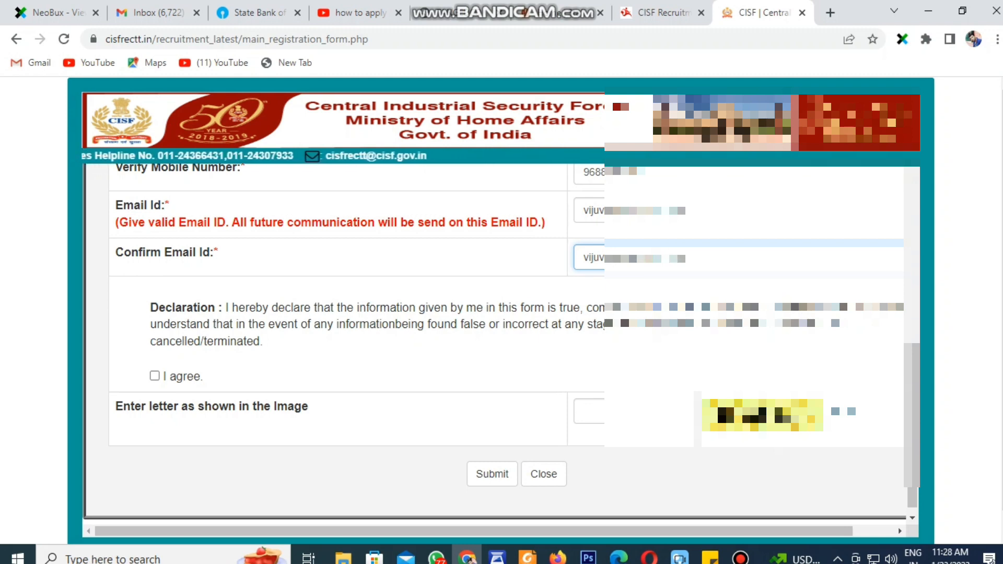
Agree to the declaration, enter the image verification letters, and confirm submitting the registration
{"action": "left_click", "coordinate": [155, 376]}
{"action": "left_click", "coordinate": [612, 410]}
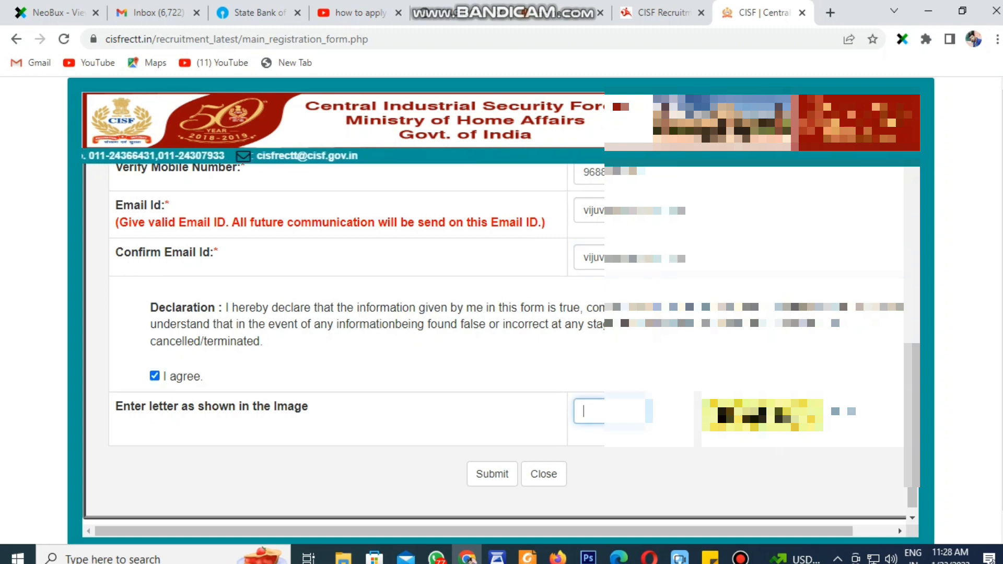
{"action": "type", "text": "HL8TSq"}
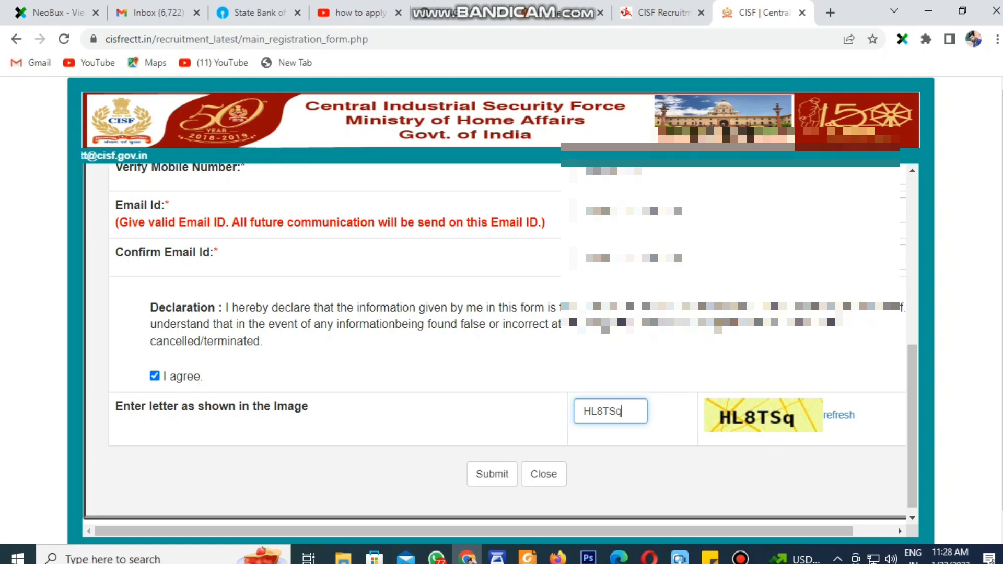
{"action": "left_click", "coordinate": [492, 474]}
{"action": "key", "text": "Return"}
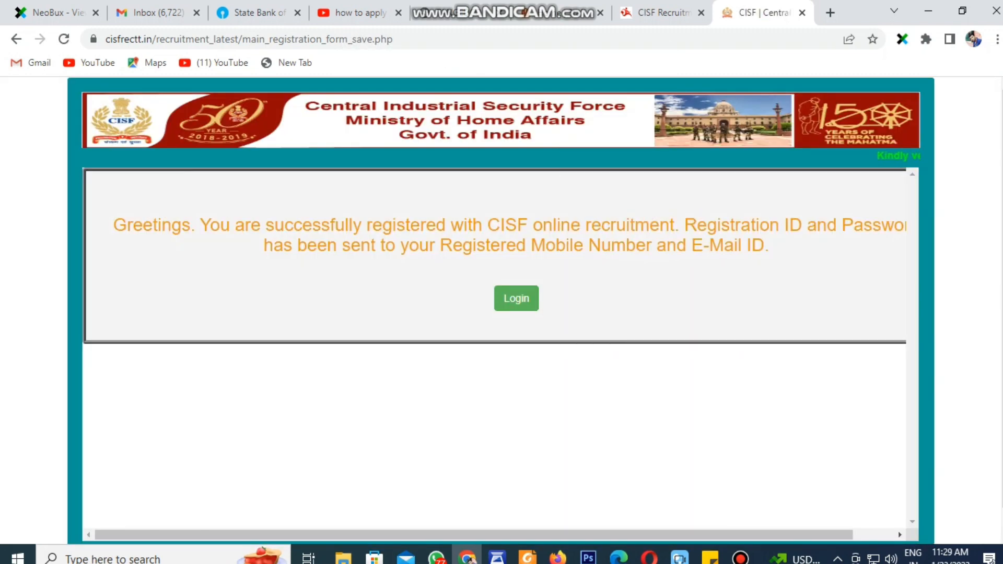
Leave the registration-success message and continue to the login page
{"action": "left_click_drag", "start_coordinate": [133, 224], "coordinate": [770, 245]}
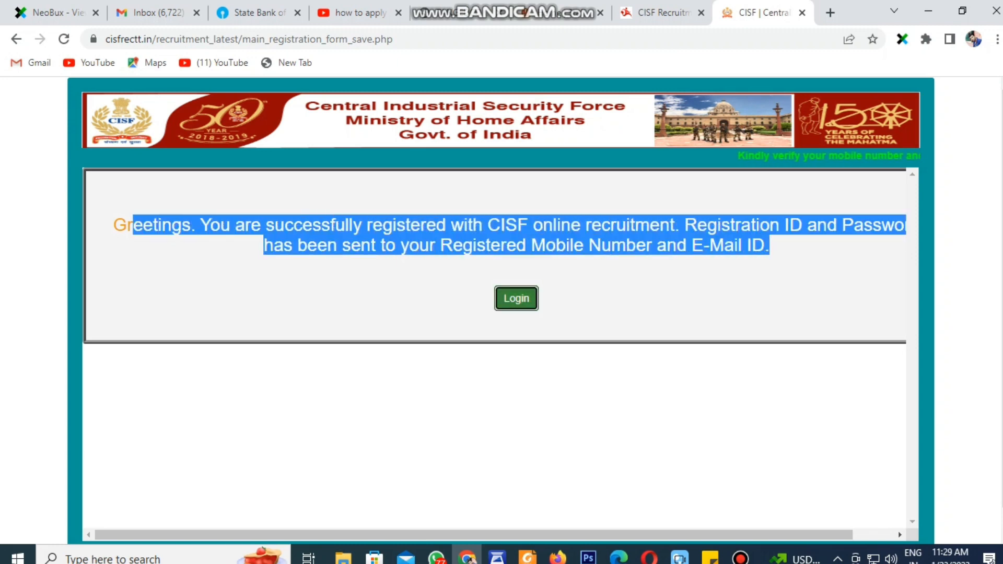
{"action": "left_click", "coordinate": [516, 298]}
{"action": "scroll", "coordinate": [501, 313], "scroll_direction": "down", "scroll_amount": 4}
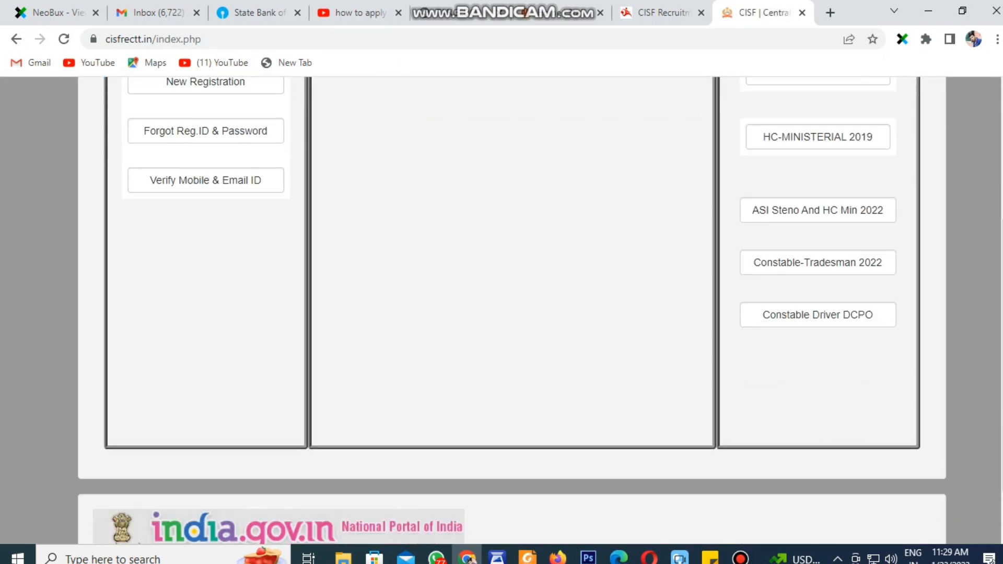
{"action": "scroll", "coordinate": [817, 314], "scroll_direction": "up", "scroll_amount": 3}
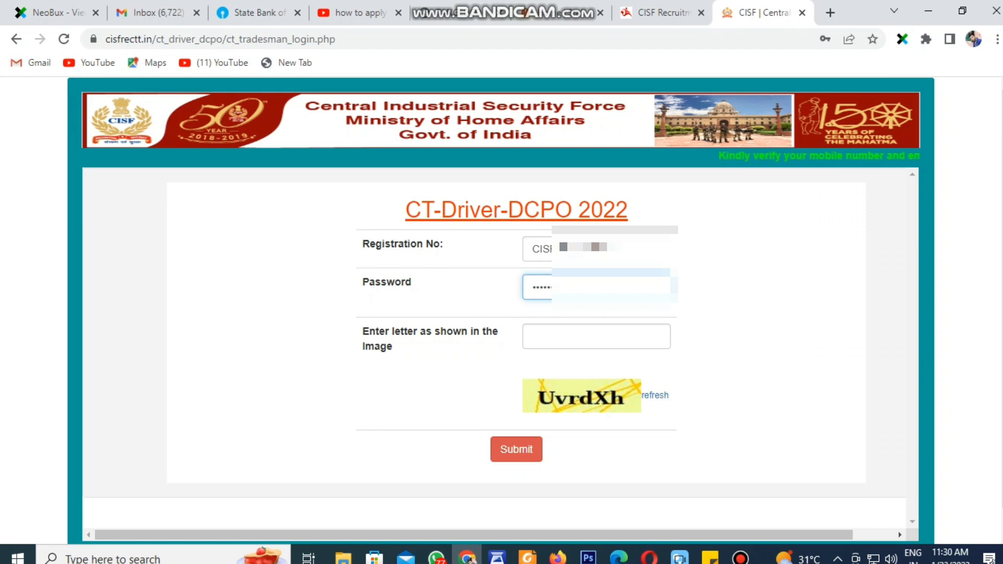
Enter the login captcha letters and sign in to the CT-Driver-DCPO 2022 account
{"action": "left_click", "coordinate": [596, 336]}
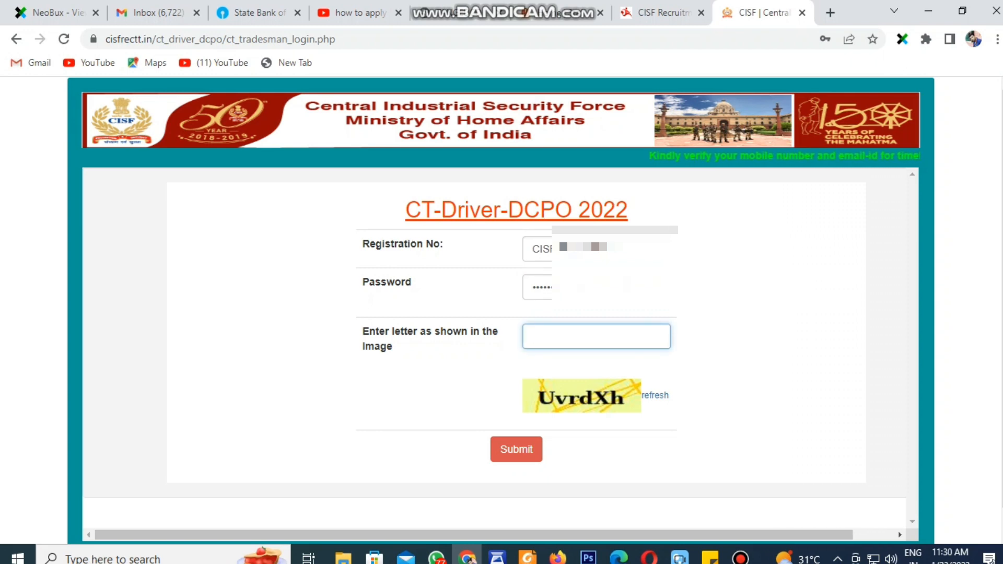
{"action": "type", "text": "U"}
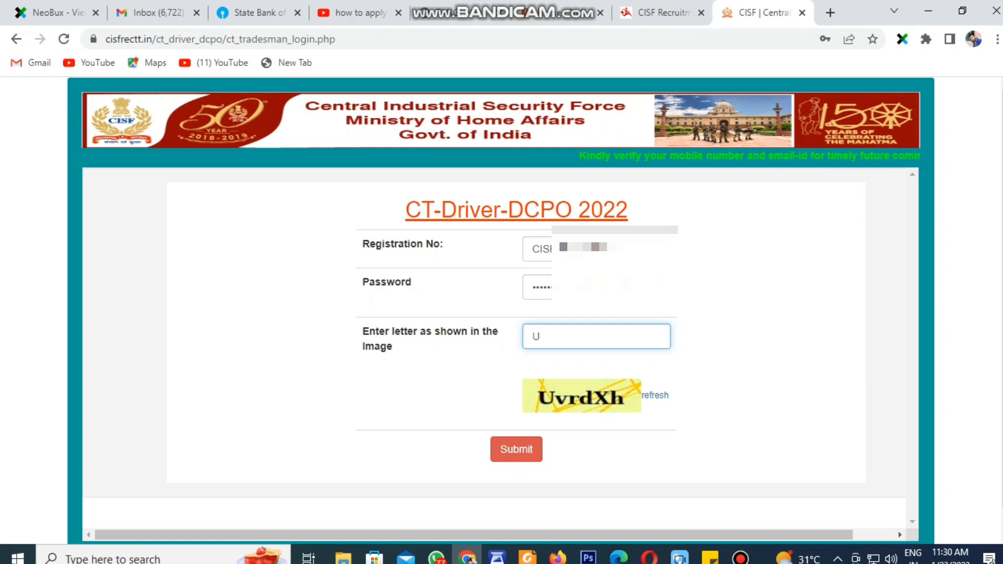
{"action": "type", "text": "vr"}
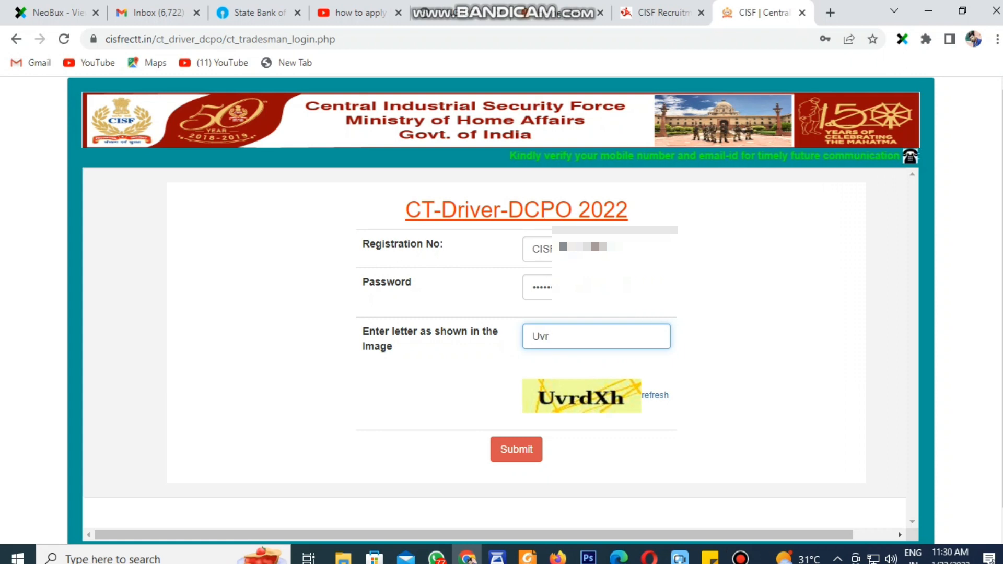
{"action": "type", "text": "dXh"}
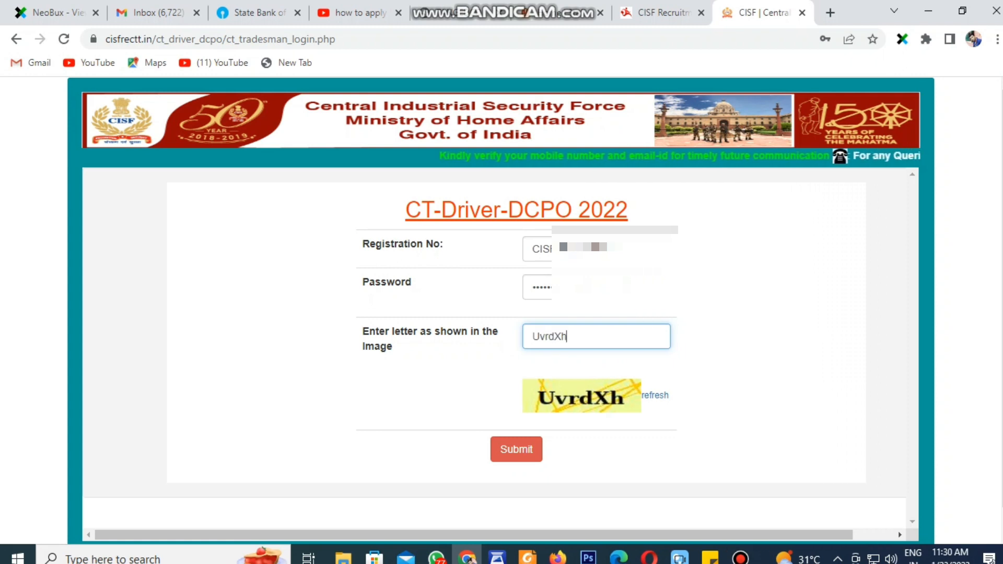
{"action": "left_click", "coordinate": [516, 449]}
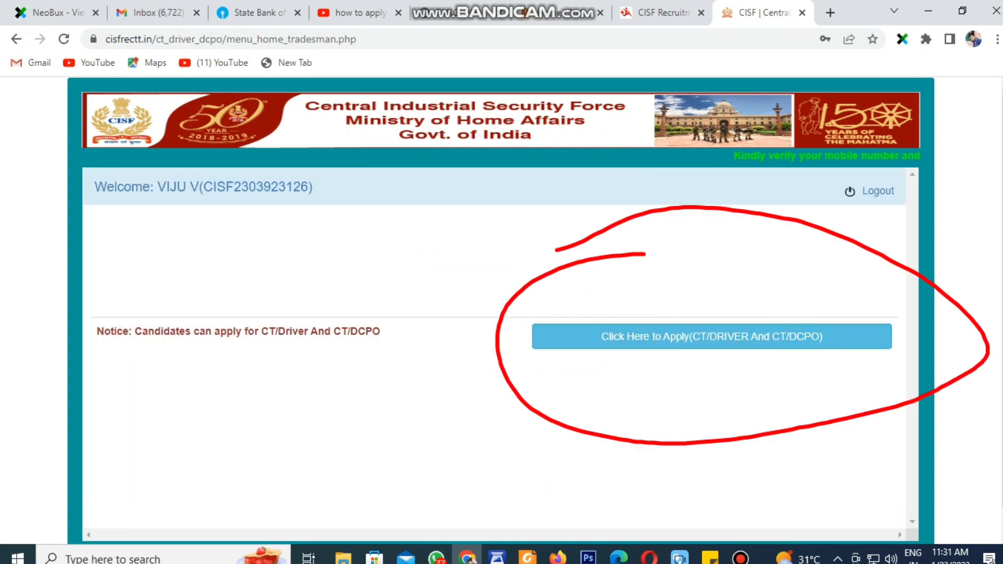
Start the CT/Driver and CT/DCPO application and continue past the instructions
{"action": "left_click", "coordinate": [711, 336]}
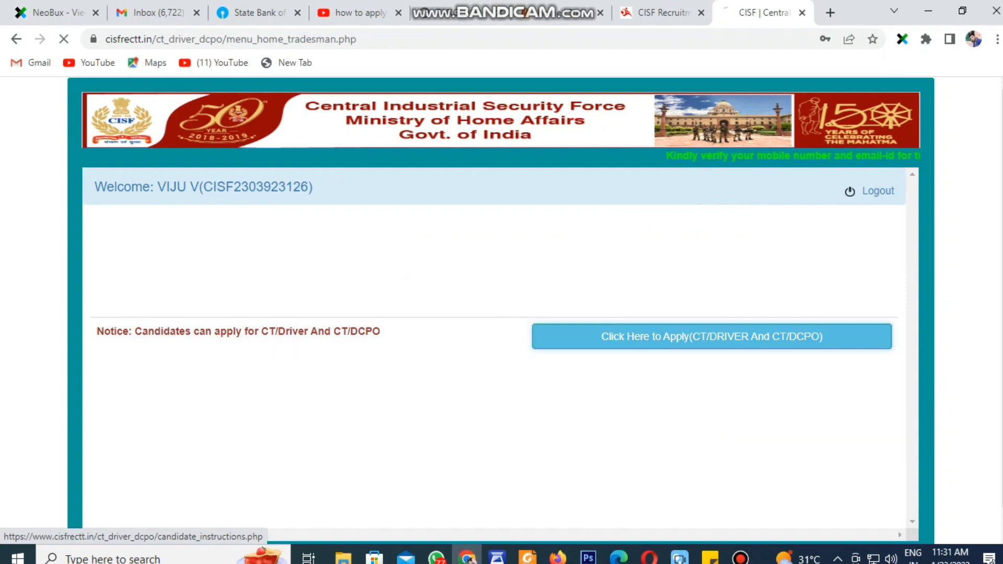
{"action": "scroll", "coordinate": [711, 336], "scroll_direction": "down", "scroll_amount": 8}
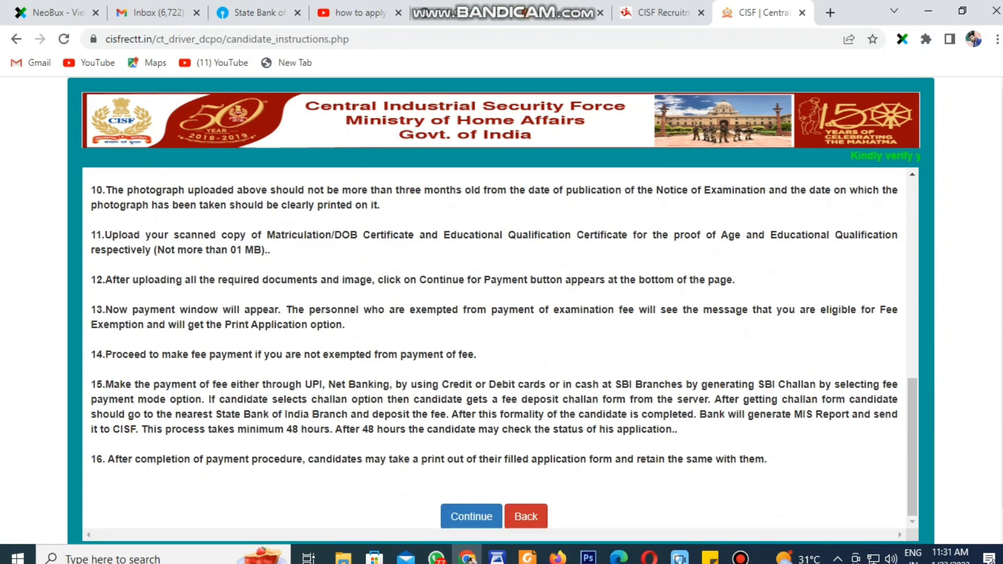
{"action": "left_click", "coordinate": [471, 516]}
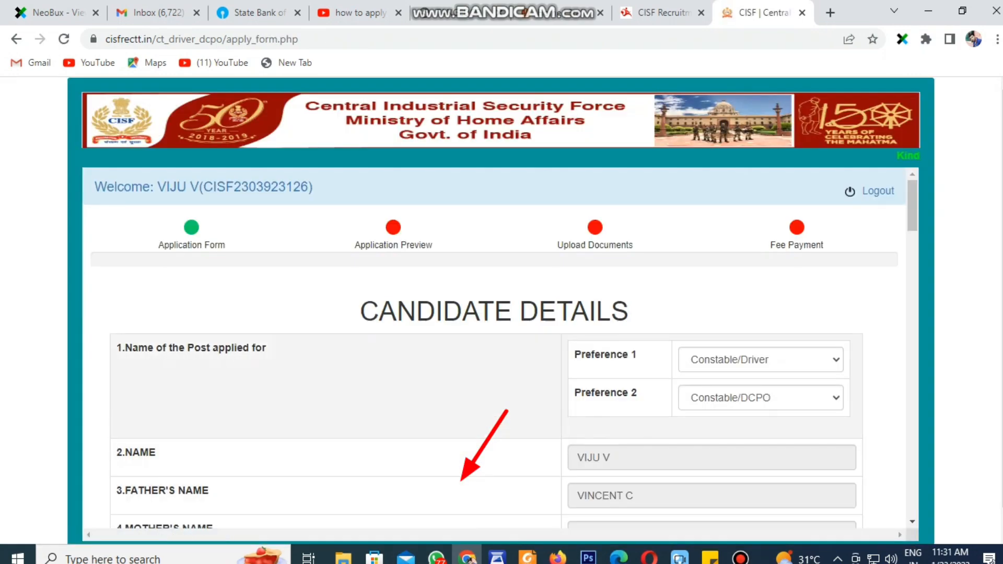
Set Preference 1 to Constable/Driver and Preference 2 to Constable/DCPO
{"action": "left_click", "coordinate": [773, 359]}
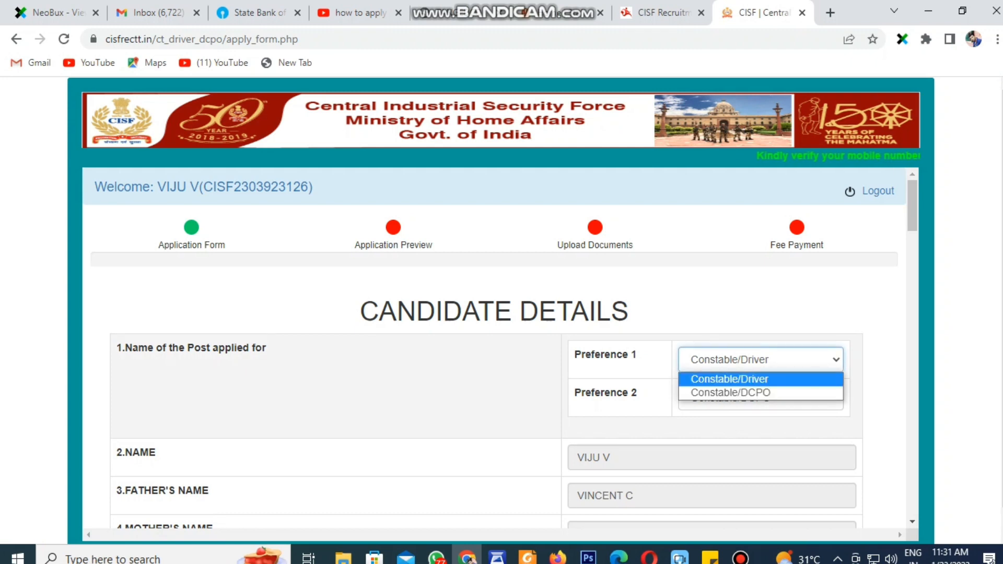
{"action": "left_click", "coordinate": [761, 379]}
{"action": "left_click", "coordinate": [761, 398]}
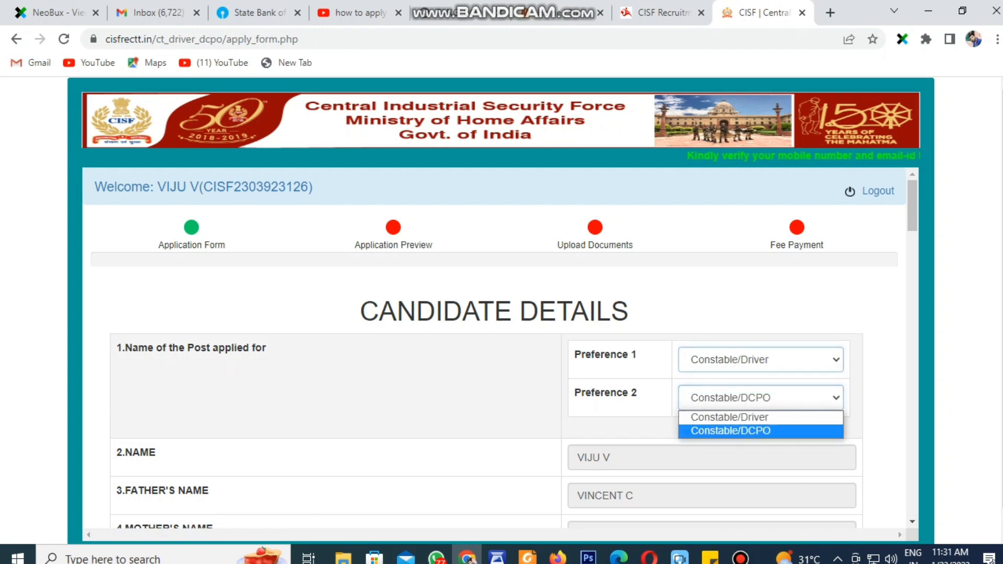
{"action": "left_click", "coordinate": [761, 431]}
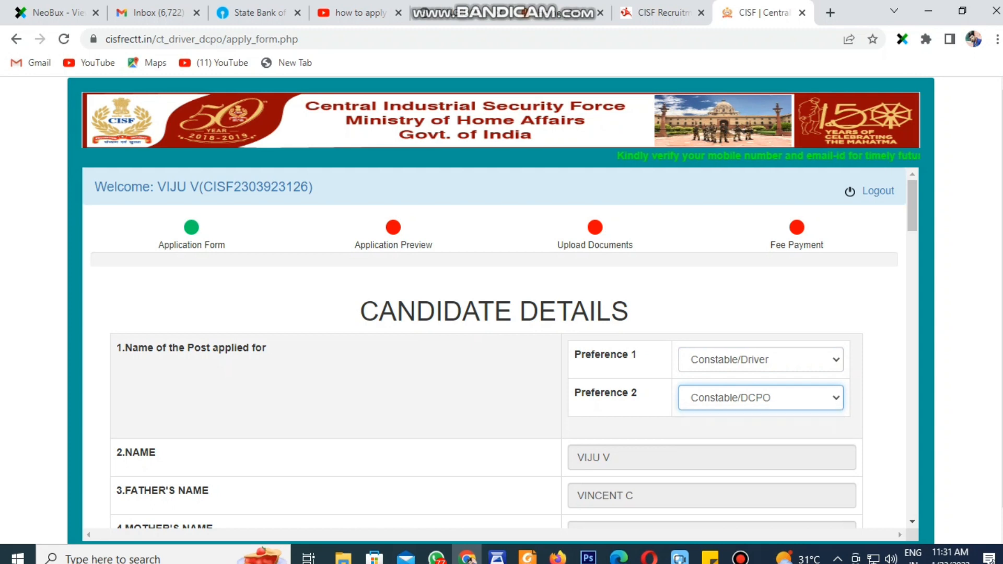
{"action": "scroll", "coordinate": [501, 345], "scroll_direction": "down", "scroll_amount": 6}
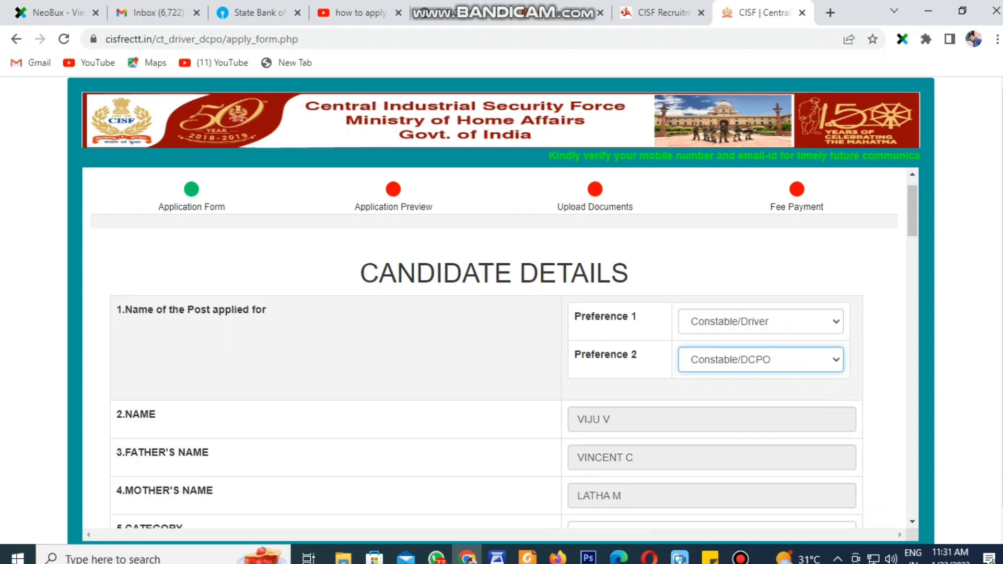
{"action": "scroll", "coordinate": [502, 345], "scroll_direction": "up", "scroll_amount": 2}
Choose OBC as the category and TAMIL NADU as the state
{"action": "left_click", "coordinate": [711, 348]}
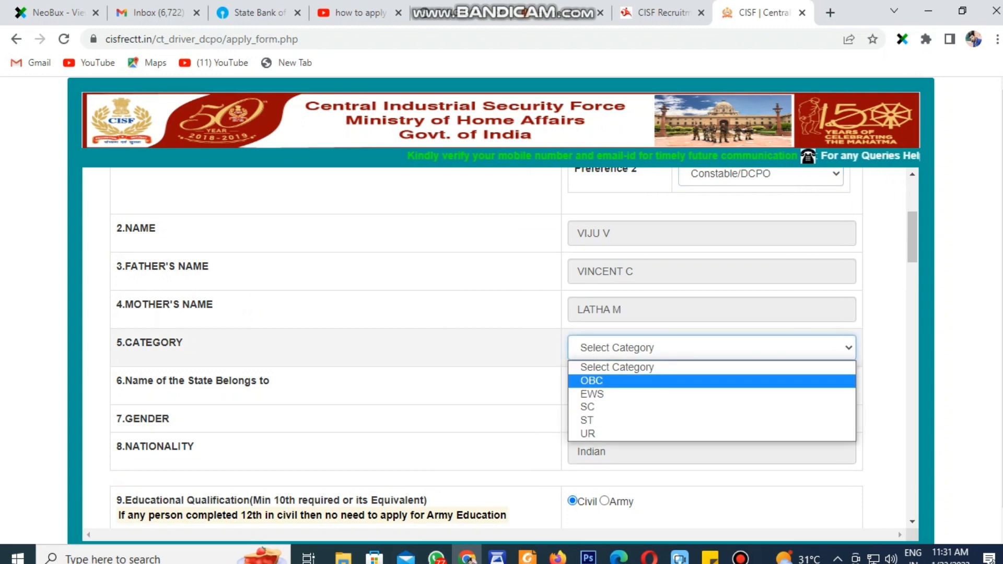
{"action": "key", "text": "Return"}
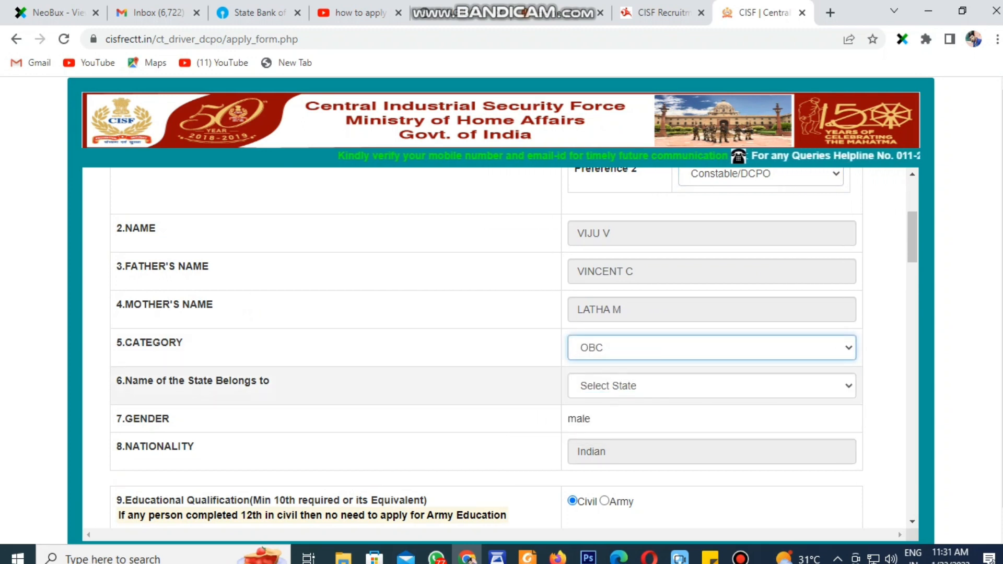
{"action": "left_click", "coordinate": [711, 386]}
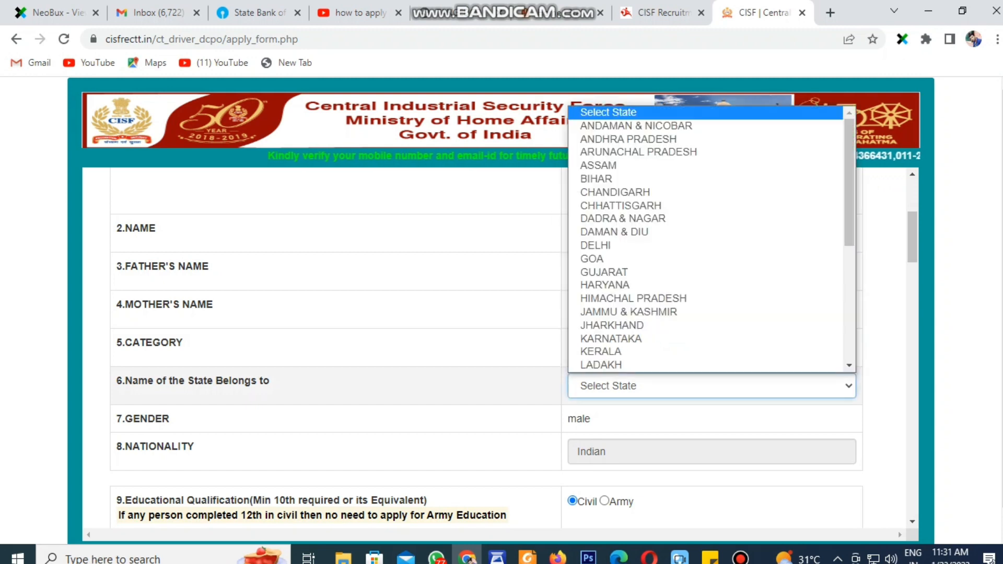
{"action": "key", "text": "t"}
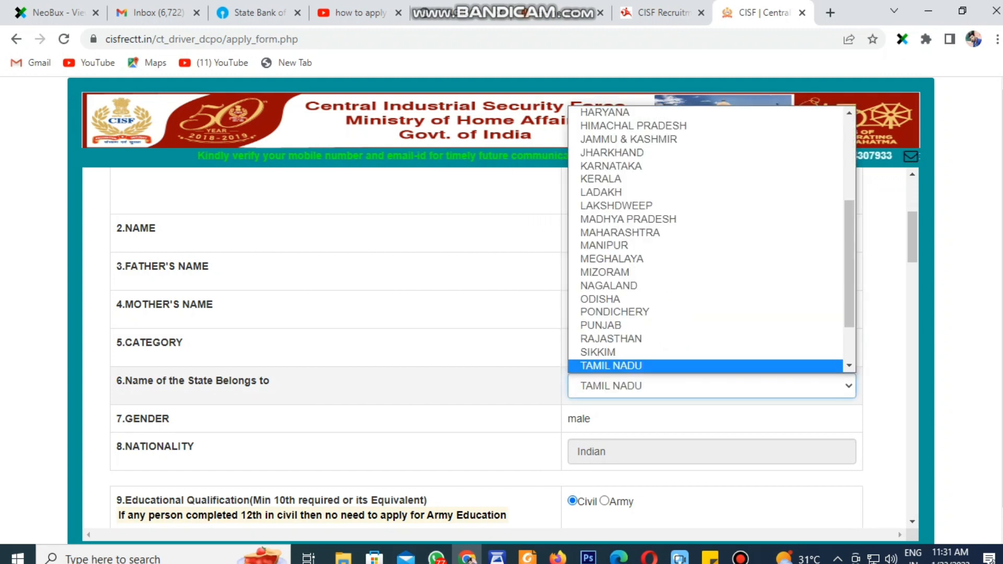
{"action": "key", "text": "Return"}
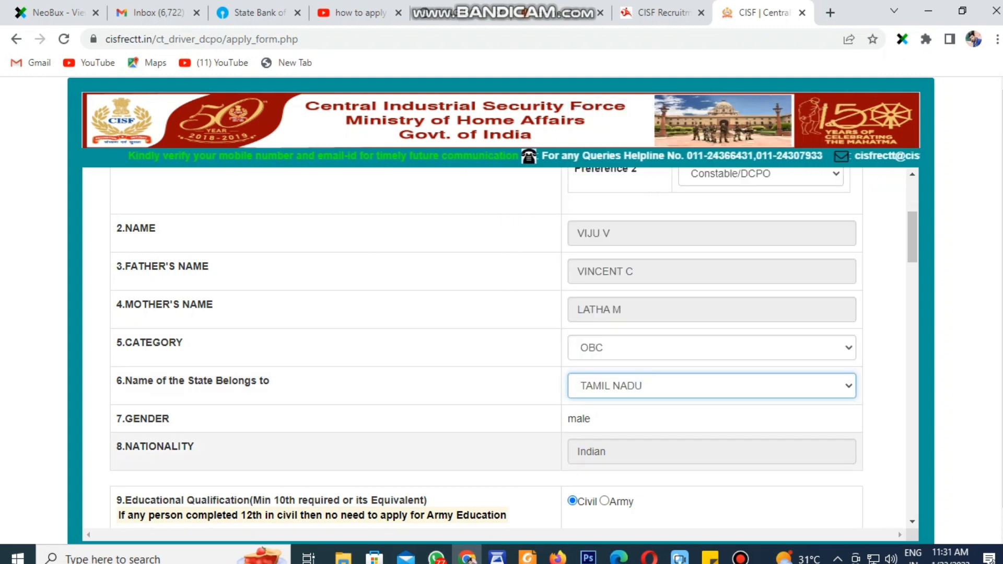
{"action": "scroll", "coordinate": [486, 344], "scroll_direction": "down", "scroll_amount": 3}
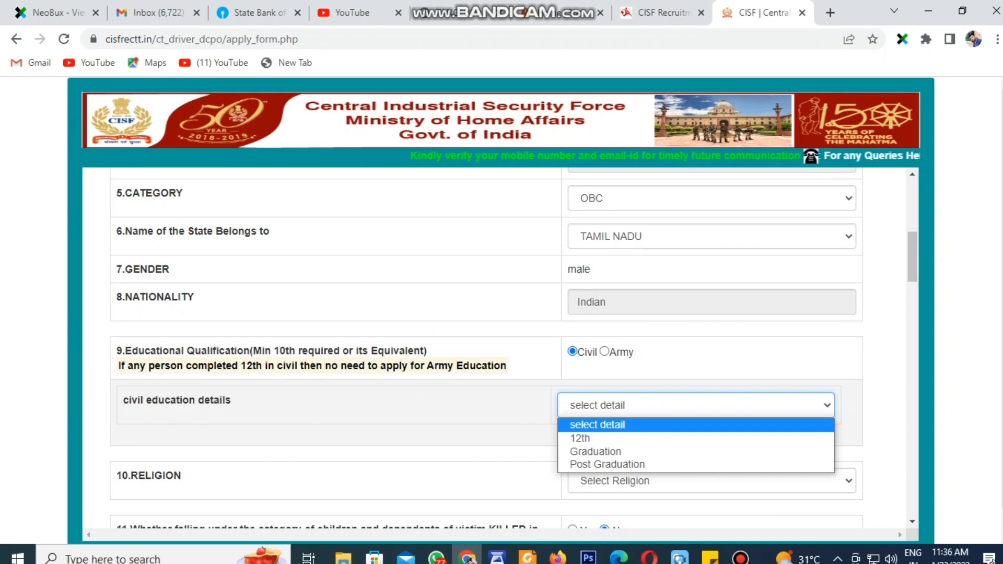
Set civil education to Graduation and religion to Christian
{"action": "left_click", "coordinate": [696, 438]}
{"action": "left_click", "coordinate": [696, 405]}
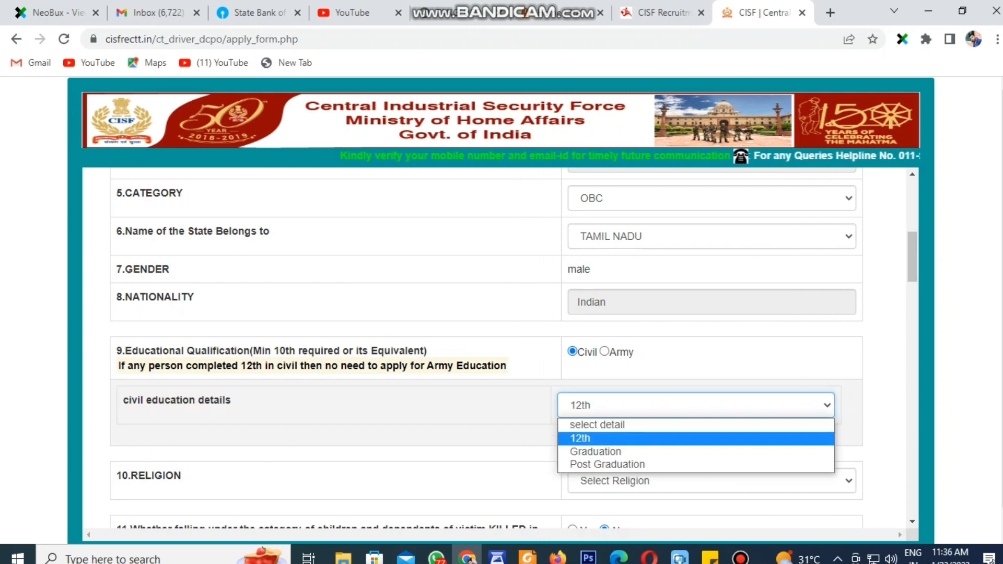
{"action": "left_click", "coordinate": [696, 451]}
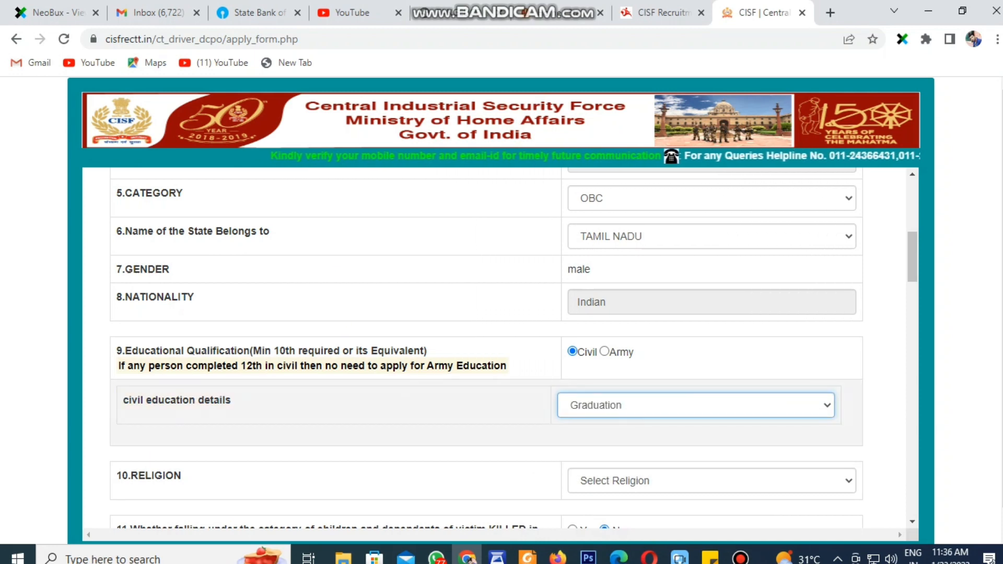
{"action": "scroll", "coordinate": [514, 365], "scroll_direction": "down", "scroll_amount": 2}
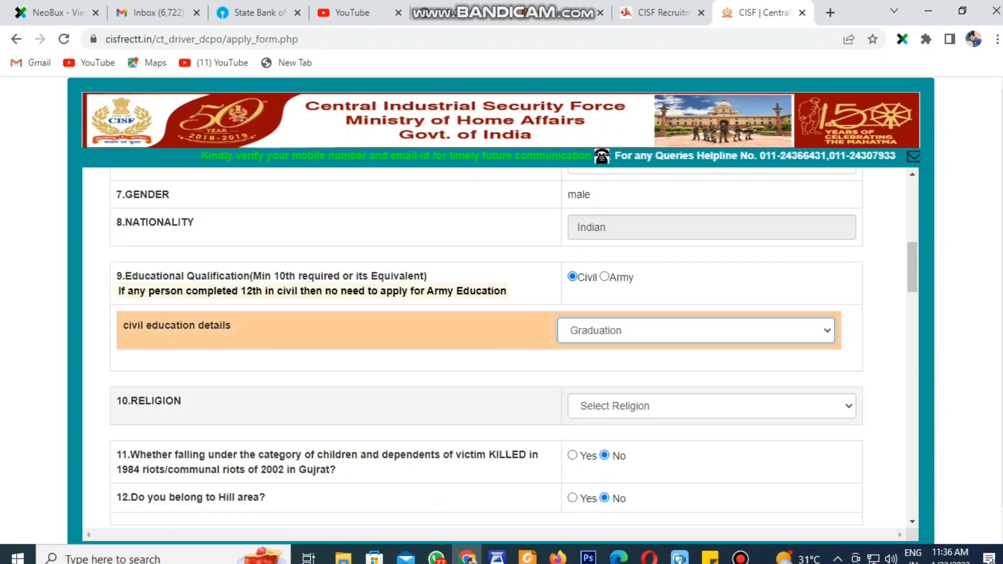
{"action": "left_click", "coordinate": [711, 406]}
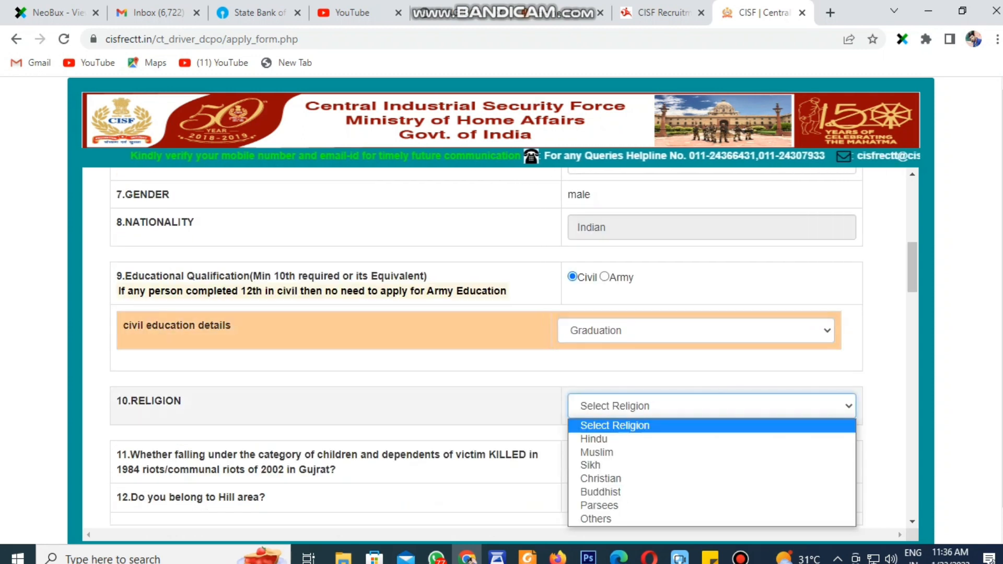
{"action": "left_click", "coordinate": [711, 439]}
{"action": "left_click", "coordinate": [711, 406]}
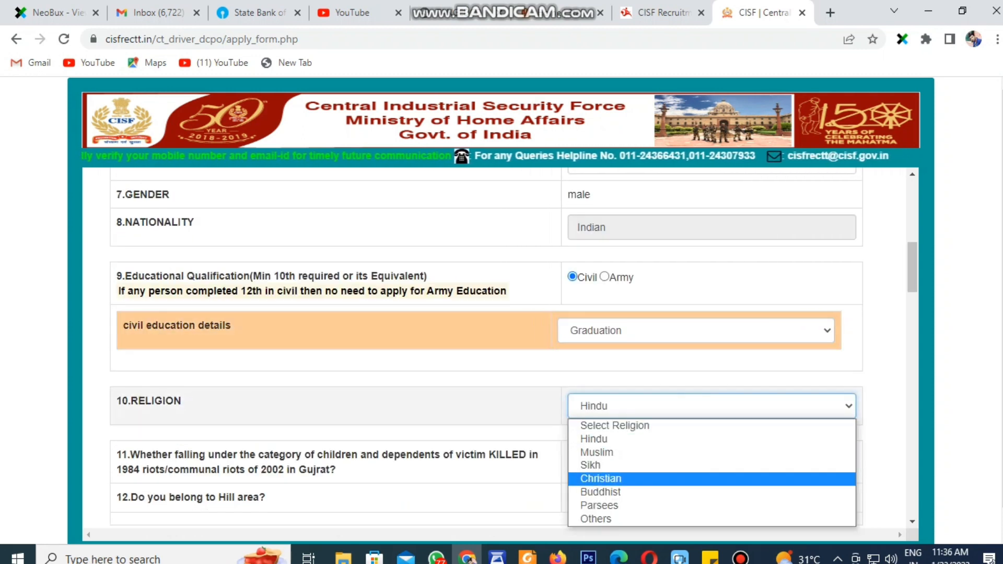
{"action": "left_click", "coordinate": [711, 478]}
{"action": "scroll", "coordinate": [711, 478], "scroll_direction": "down", "scroll_amount": 4}
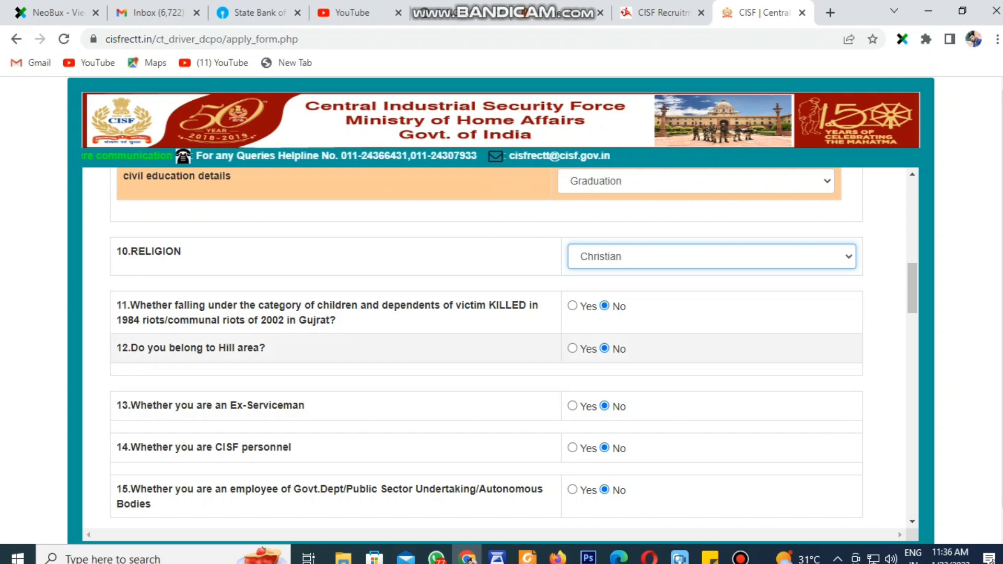
Answer No to the Ex-Serviceman question
{"action": "left_click_drag", "start_coordinate": [128, 405], "coordinate": [305, 405]}
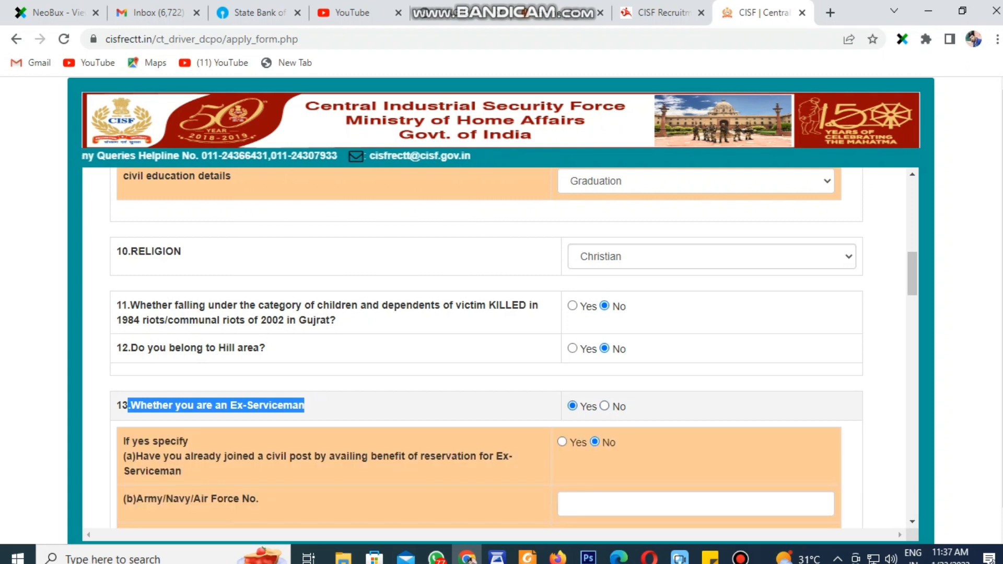
{"action": "left_click", "coordinate": [605, 405]}
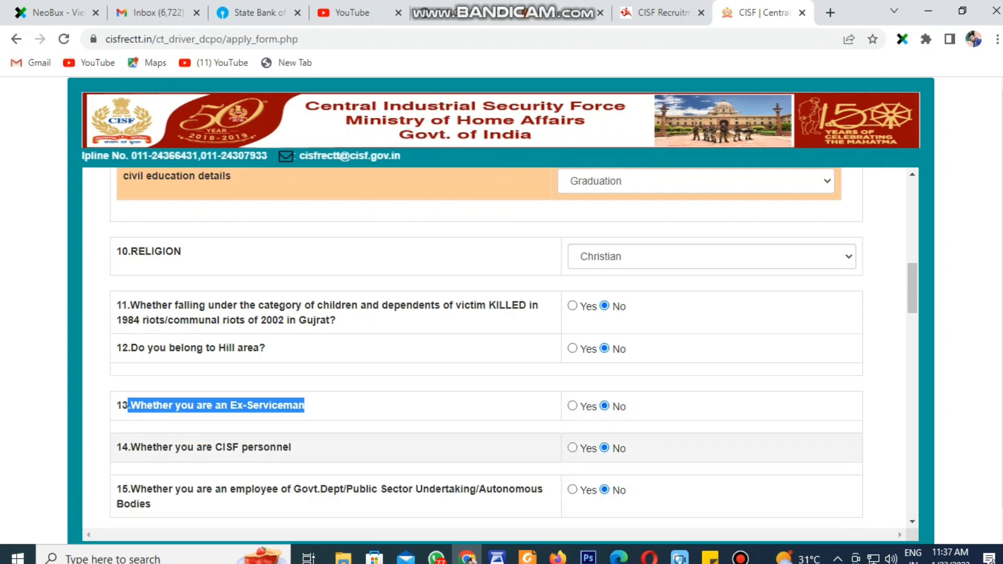
{"action": "scroll", "coordinate": [486, 439], "scroll_direction": "down", "scroll_amount": 1}
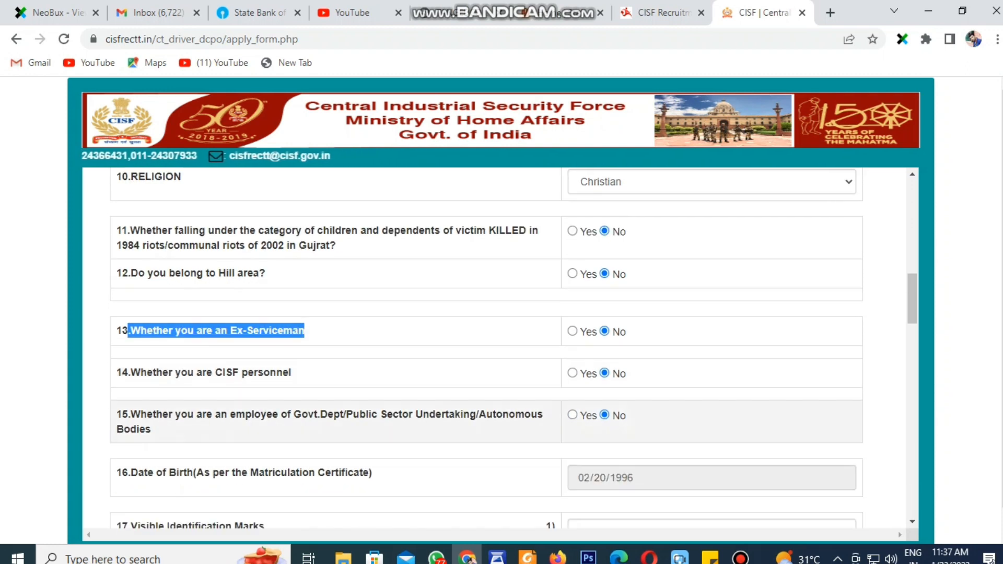
{"action": "scroll", "coordinate": [486, 345], "scroll_direction": "down", "scroll_amount": 1}
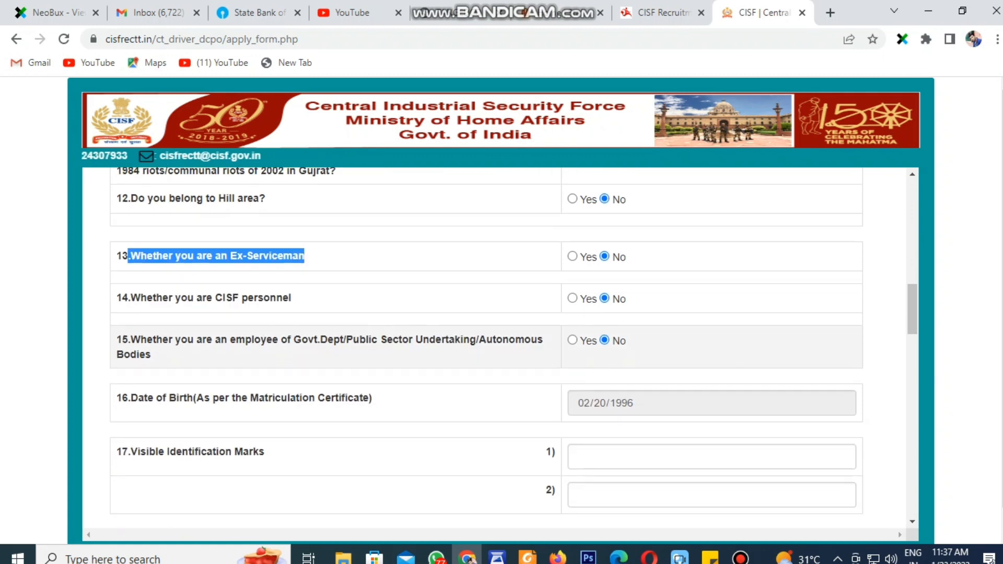
{"action": "scroll", "coordinate": [485, 355], "scroll_direction": "down", "scroll_amount": 1}
Enter 'A BLACK MOLE ON THE BACK NECK' as mark 1 and start mark 2
{"action": "left_click", "coordinate": [621, 382]}
{"action": "type", "text": "A BLACK"}
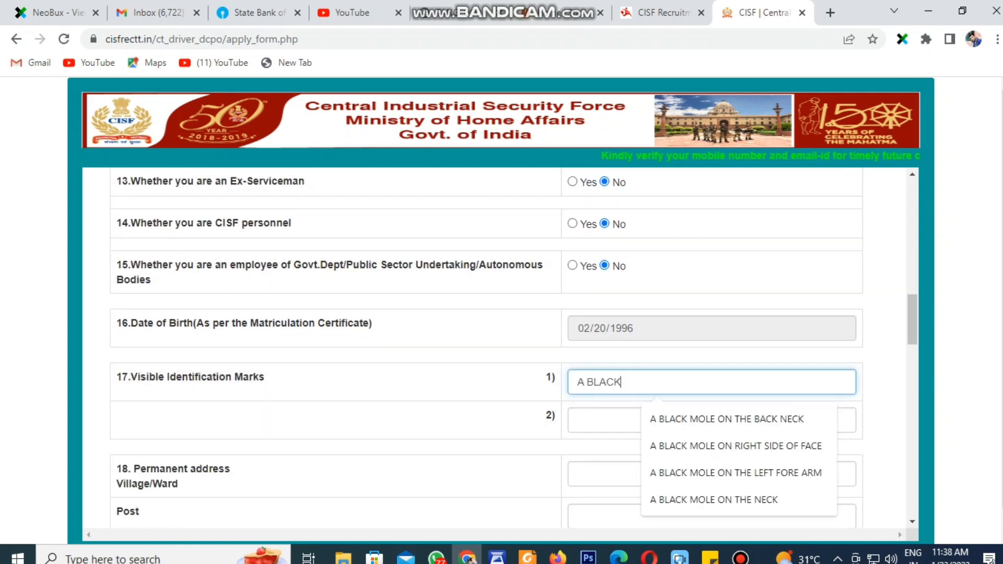
{"action": "type", "text": " MOLE ON TH"}
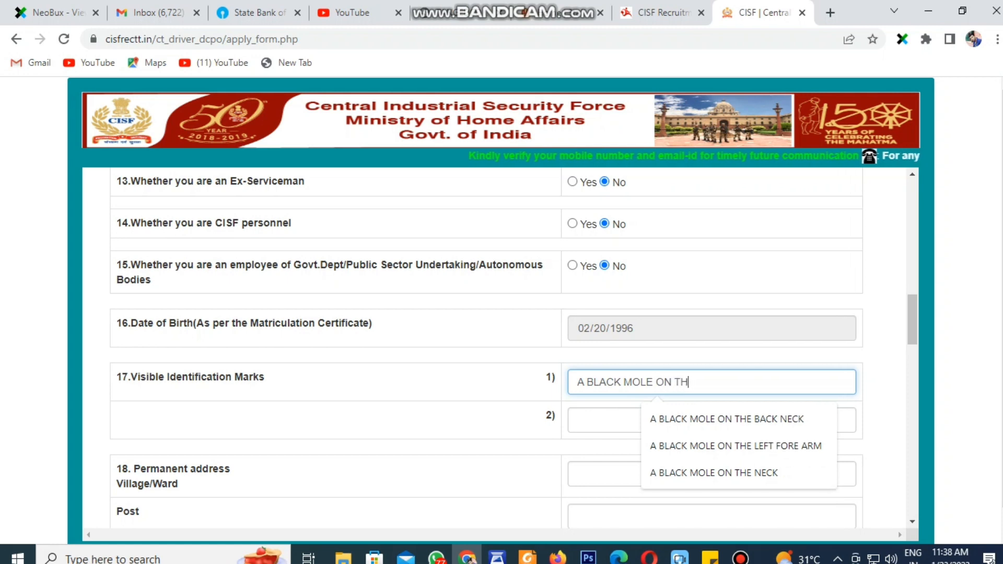
{"action": "type", "text": "E "}
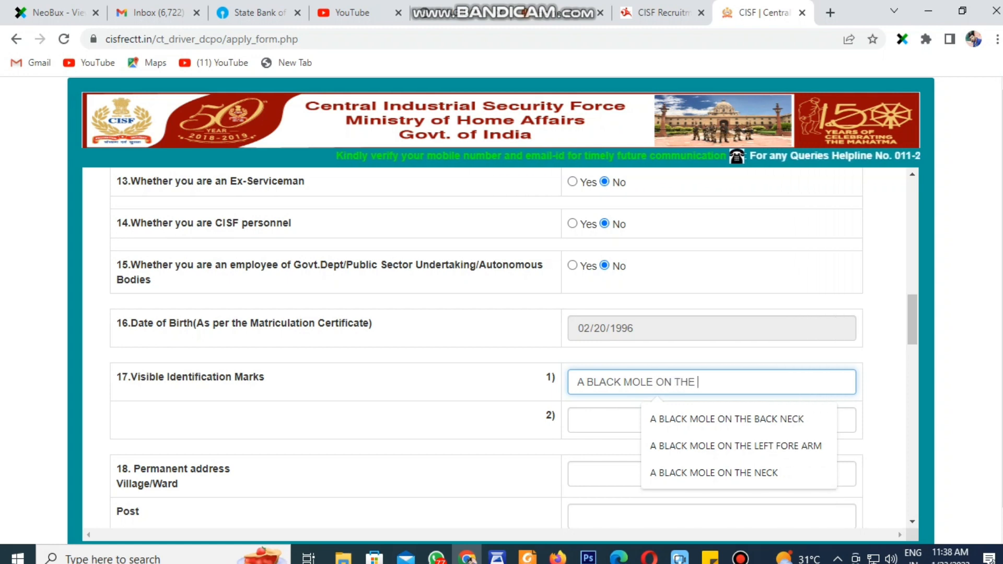
{"action": "type", "text": "BACK"}
{"action": "left_click", "coordinate": [726, 419]}
{"action": "left_click", "coordinate": [726, 419]}
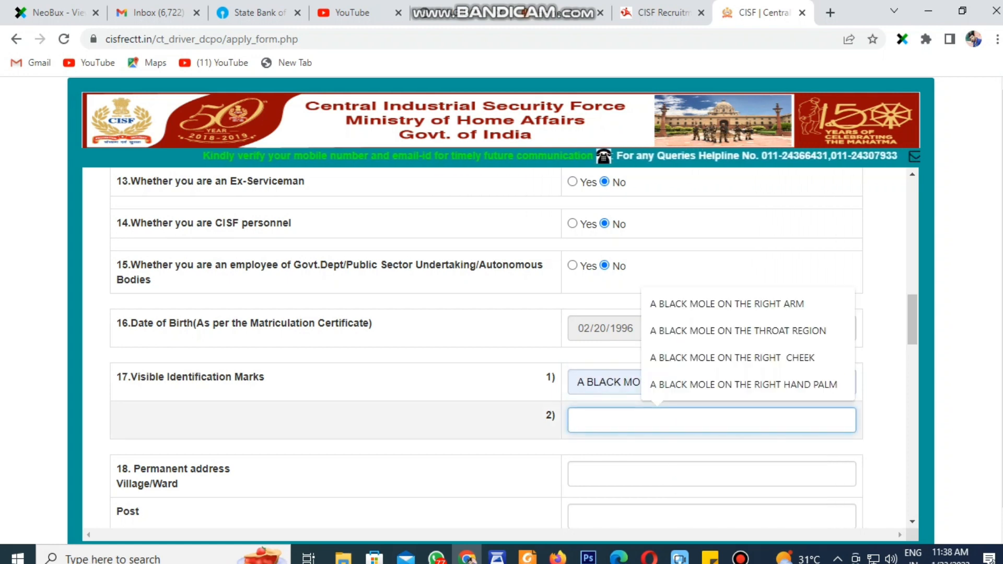
{"action": "type", "text": "A BLACK"}
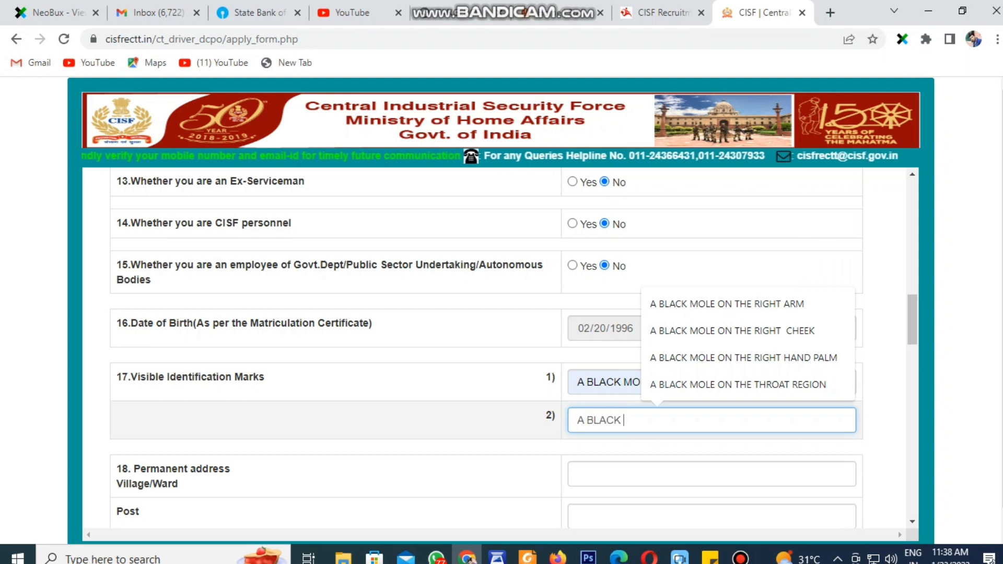
{"action": "type", "text": " MOLE ON TE"}
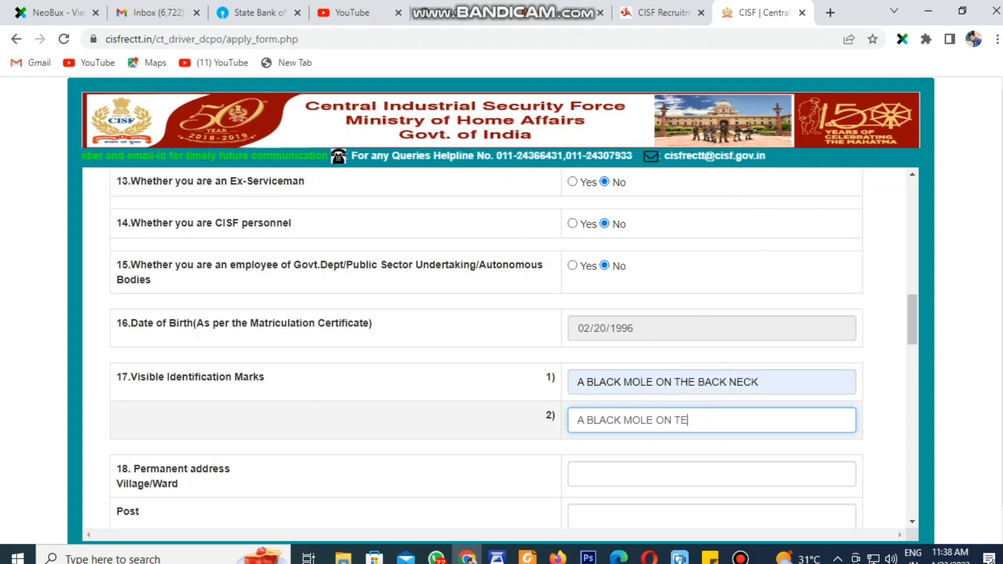
{"action": "key", "text": "BackSpace"}
{"action": "type", "text": "HE"}
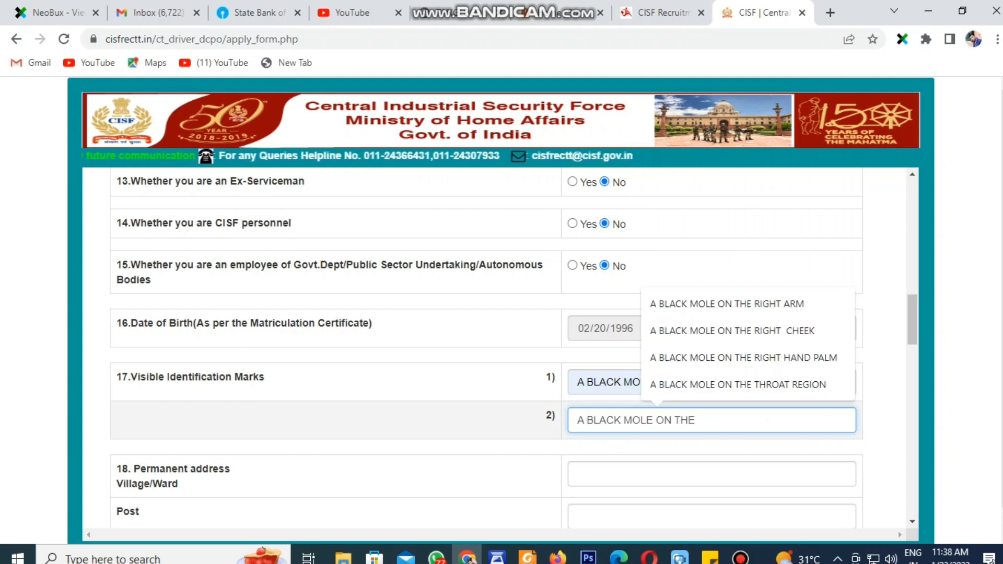
{"action": "type", "text": " W"}
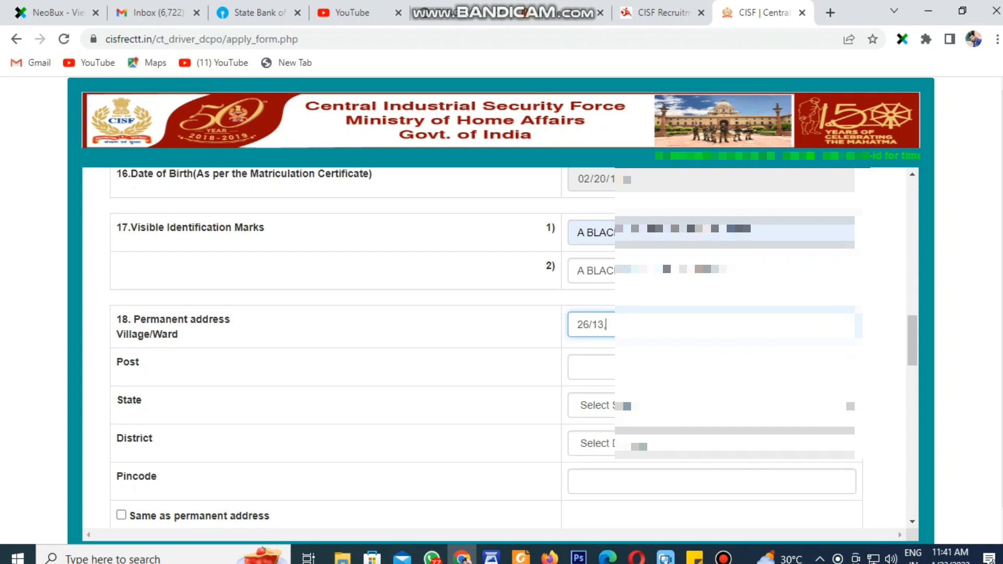
Fill in the village/ward and accept the suggested post office for the permanent address
{"action": "type", "text": "[A"}
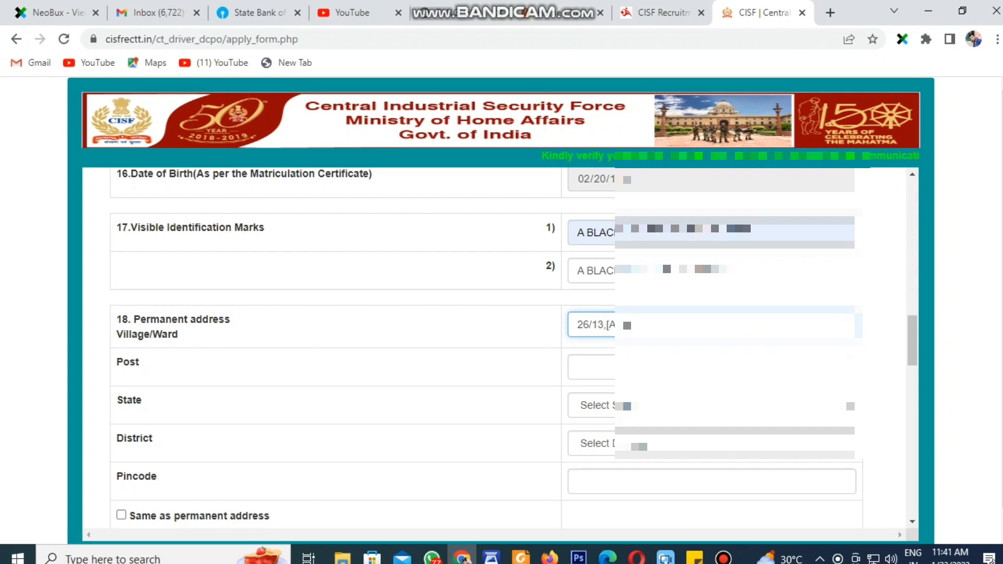
{"action": "key", "text": "BackSpace"}
{"action": "key", "text": "BackSpace"}
{"action": "type", "text": "PA"}
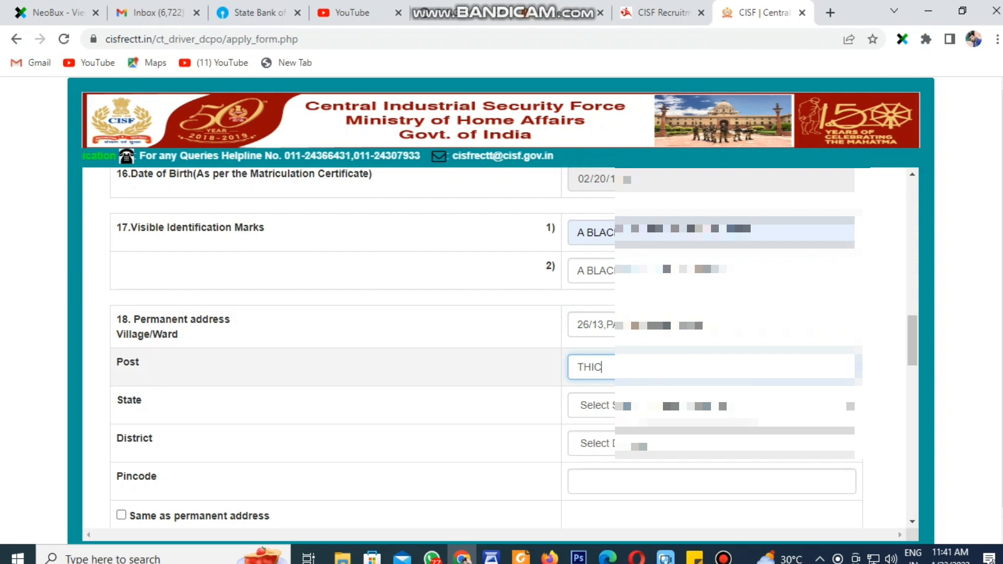
{"action": "type", "text": "KU"}
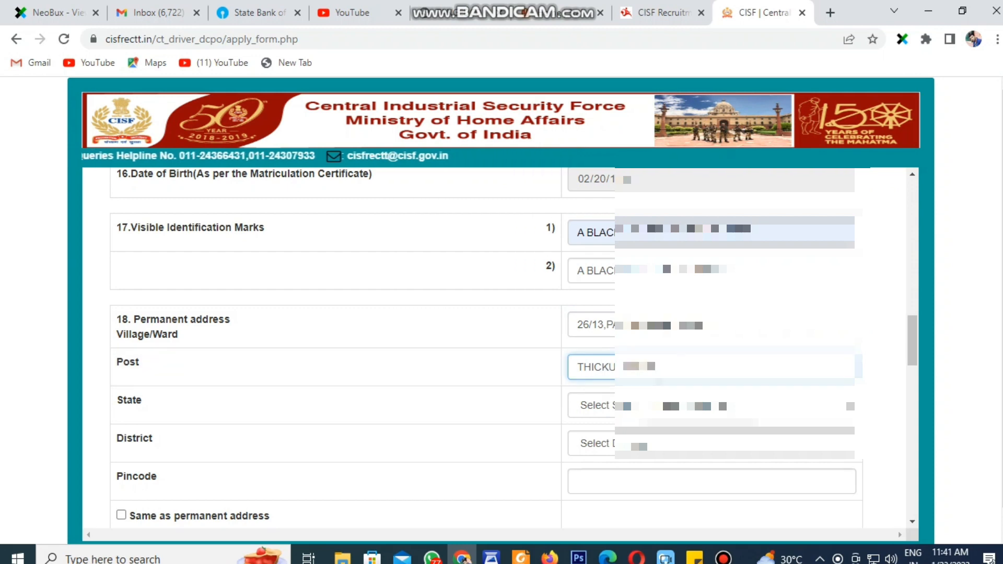
{"action": "left_click", "coordinate": [698, 403]}
Choose the home state and district for the permanent address
{"action": "left_click", "coordinate": [698, 405]}
{"action": "key", "text": "t"}
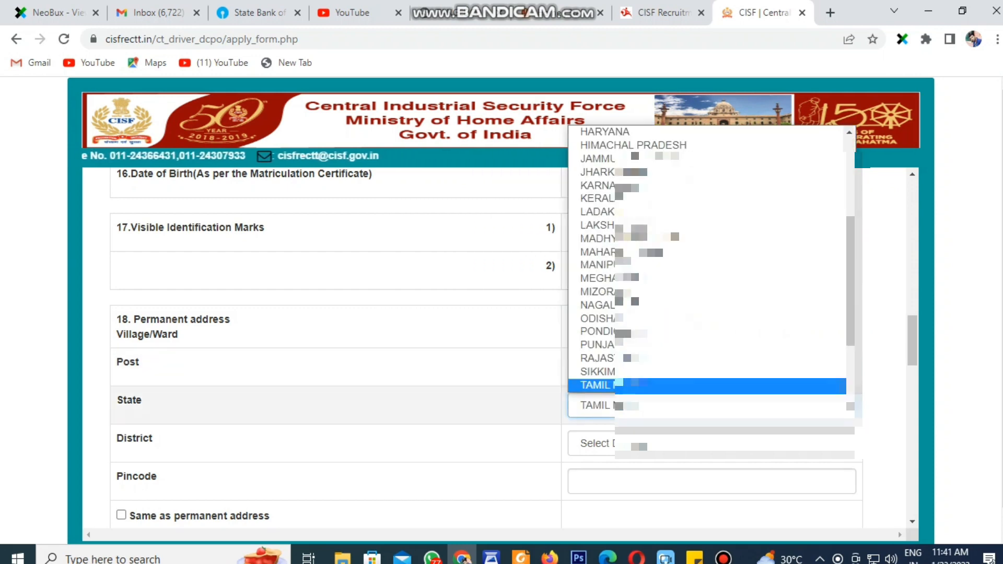
{"action": "key", "text": "Return"}
{"action": "left_click", "coordinate": [698, 443]}
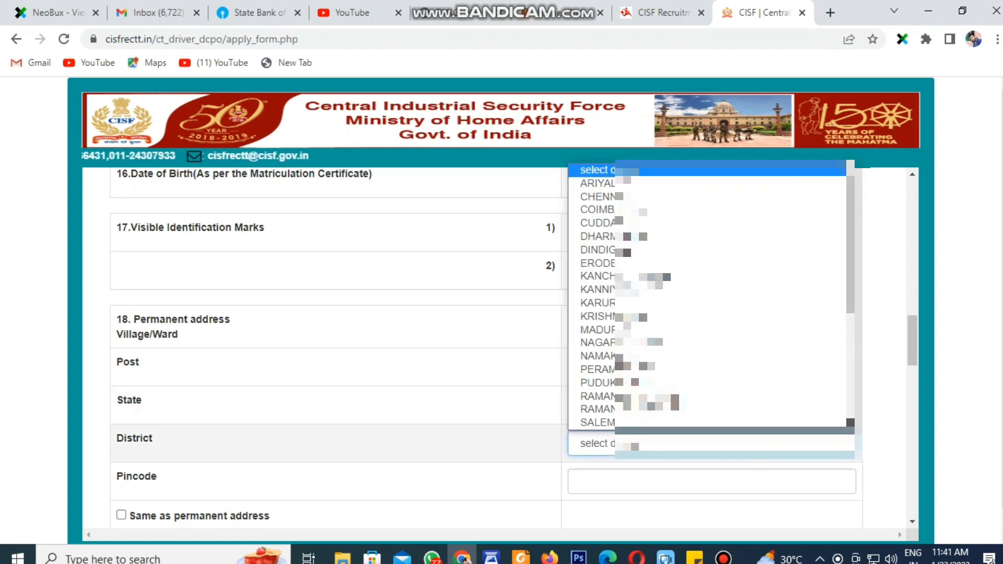
{"action": "key", "text": "k"}
{"action": "key", "text": "k"}
{"action": "key", "text": "k"}
{"action": "key", "text": "k"}
{"action": "key", "text": "k"}
{"action": "key", "text": "k"}
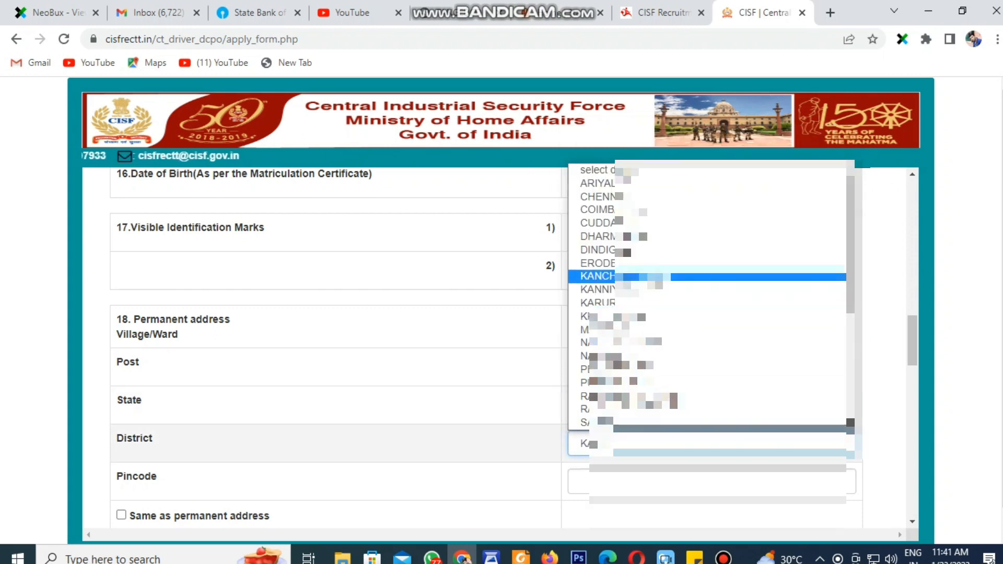
{"action": "key", "text": "Return"}
Enter the pincode and make the correspondence address the same as the permanent address
{"action": "left_click", "coordinate": [698, 481]}
{"action": "type", "text": "62"}
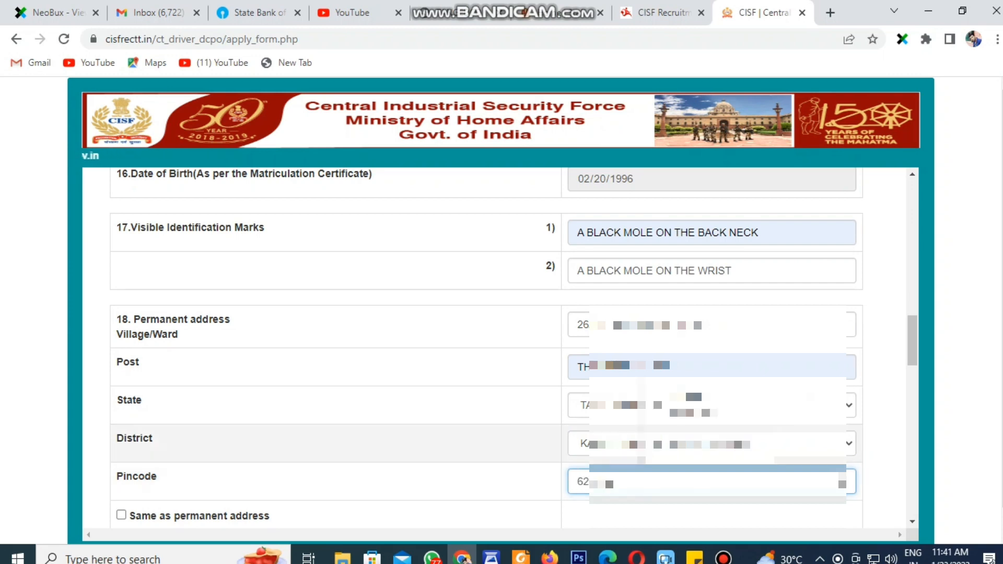
{"action": "left_click", "coordinate": [496, 445]}
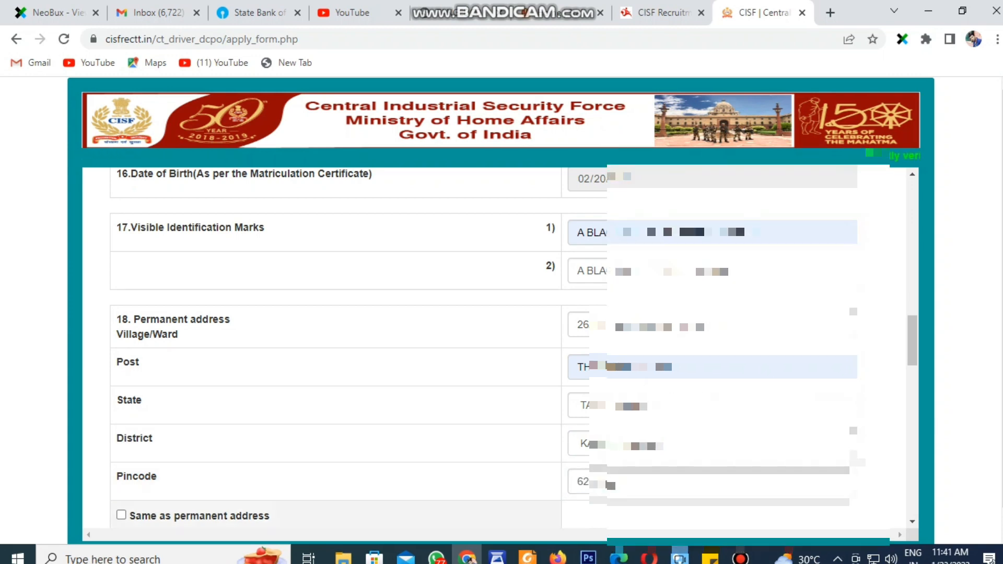
{"action": "left_click", "coordinate": [121, 515]}
Fill in the motorcycle-with-gear licence number, its issue date and the issuing RTO
{"action": "scroll", "coordinate": [496, 345], "scroll_direction": "down", "scroll_amount": 4}
{"action": "scroll", "coordinate": [496, 345], "scroll_direction": "down", "scroll_amount": 5}
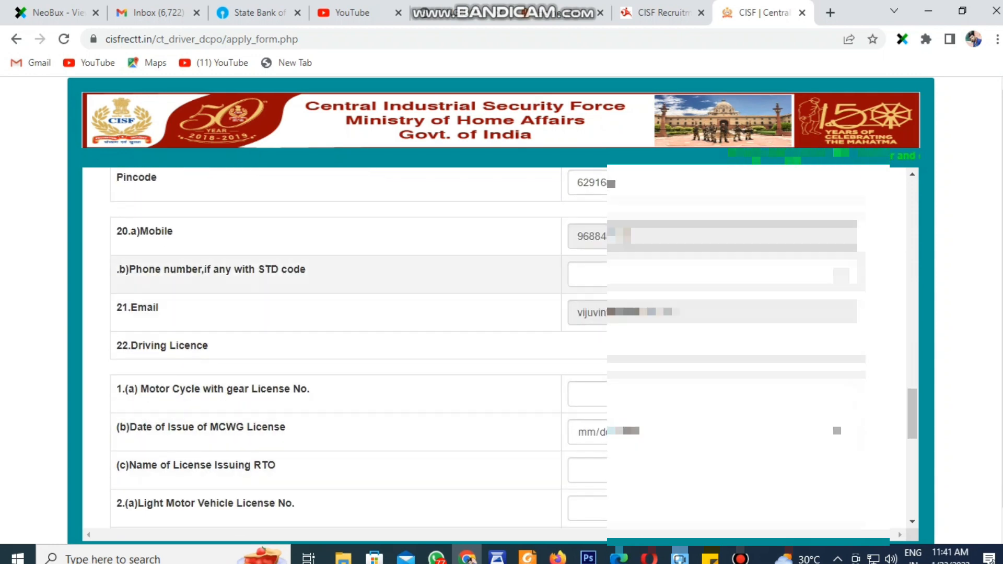
{"action": "scroll", "coordinate": [496, 345], "scroll_direction": "down", "scroll_amount": 1}
{"action": "scroll", "coordinate": [496, 345], "scroll_direction": "down", "scroll_amount": 1}
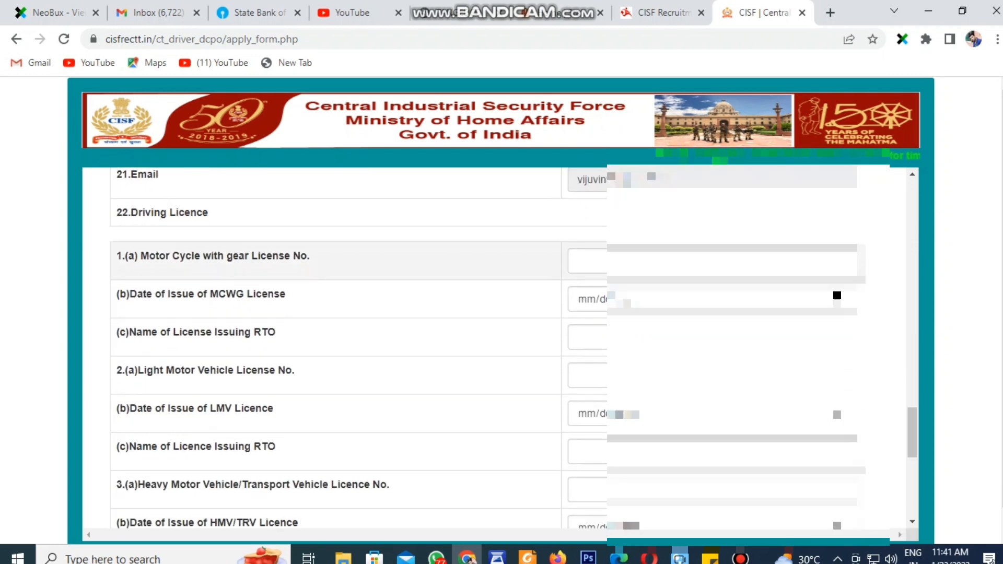
{"action": "scroll", "coordinate": [496, 318], "scroll_direction": "up", "scroll_amount": 1}
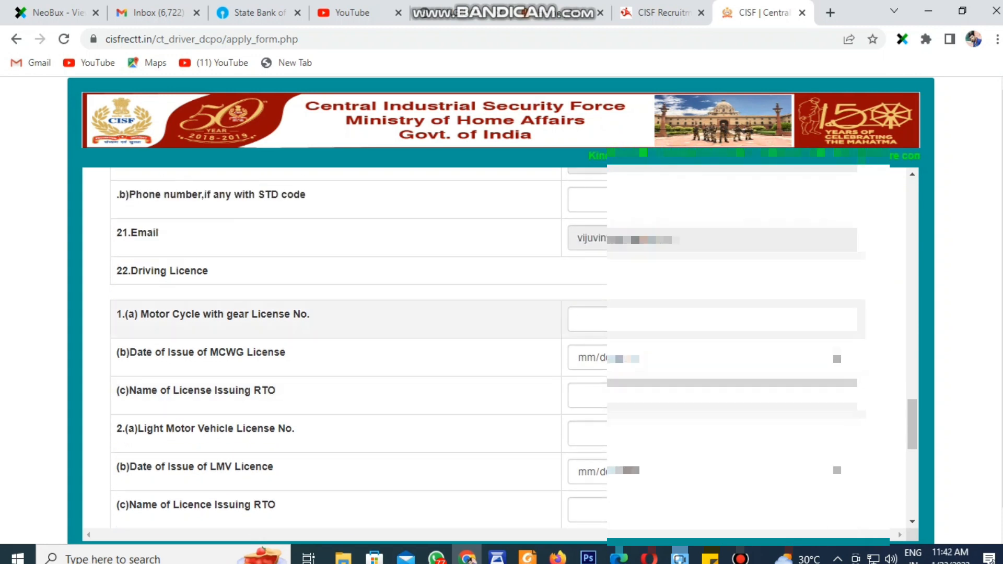
{"action": "scroll", "coordinate": [496, 345], "scroll_direction": "up", "scroll_amount": 3}
{"action": "scroll", "coordinate": [496, 345], "scroll_direction": "down", "scroll_amount": 3}
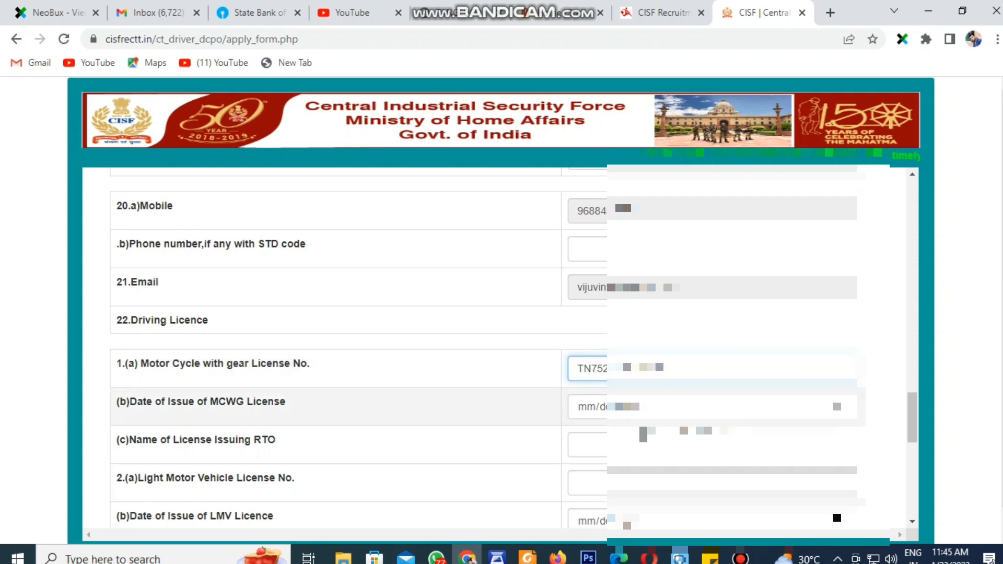
{"action": "key", "text": "Tab"}
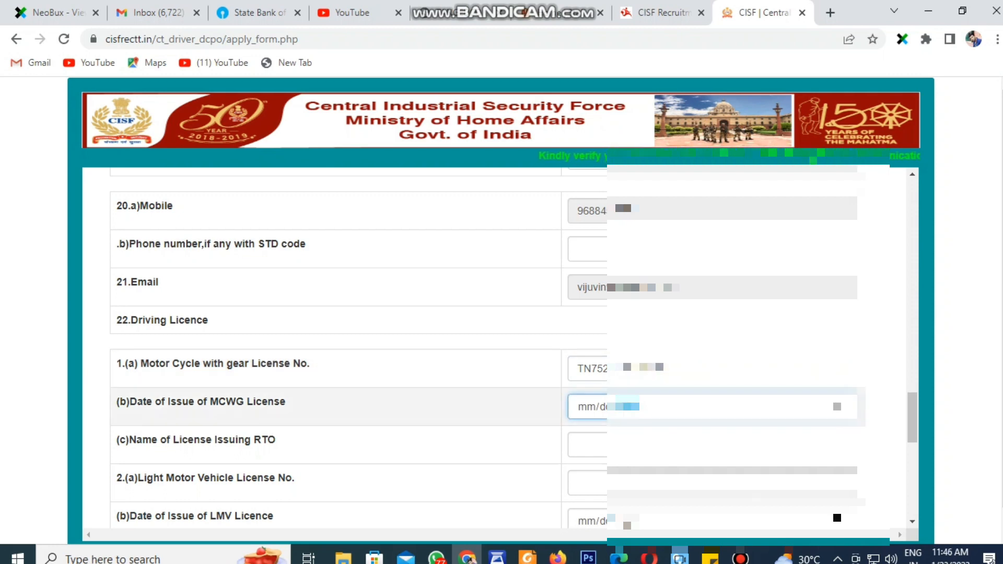
{"action": "left_click", "coordinate": [837, 406]}
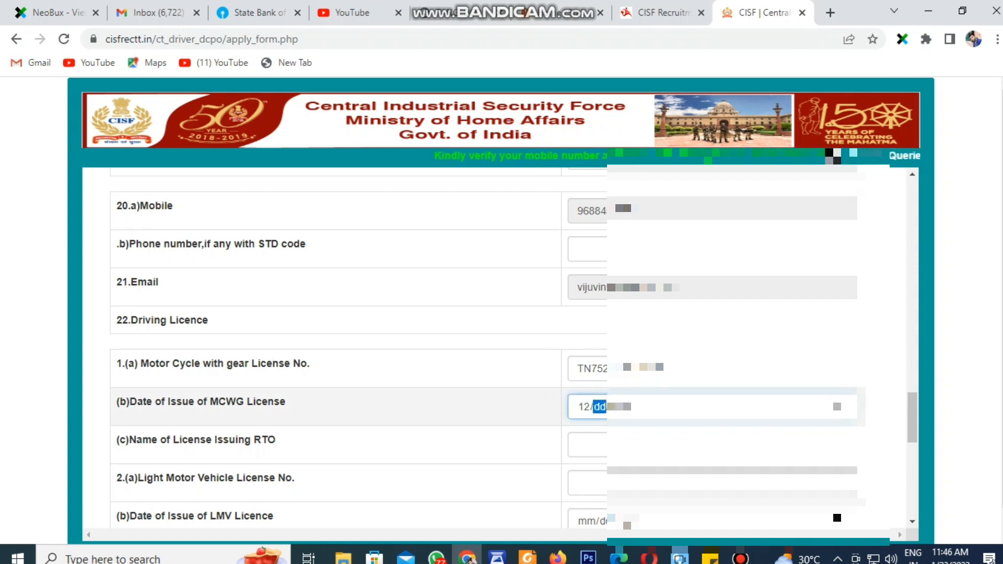
{"action": "type", "text": "12/08/"}
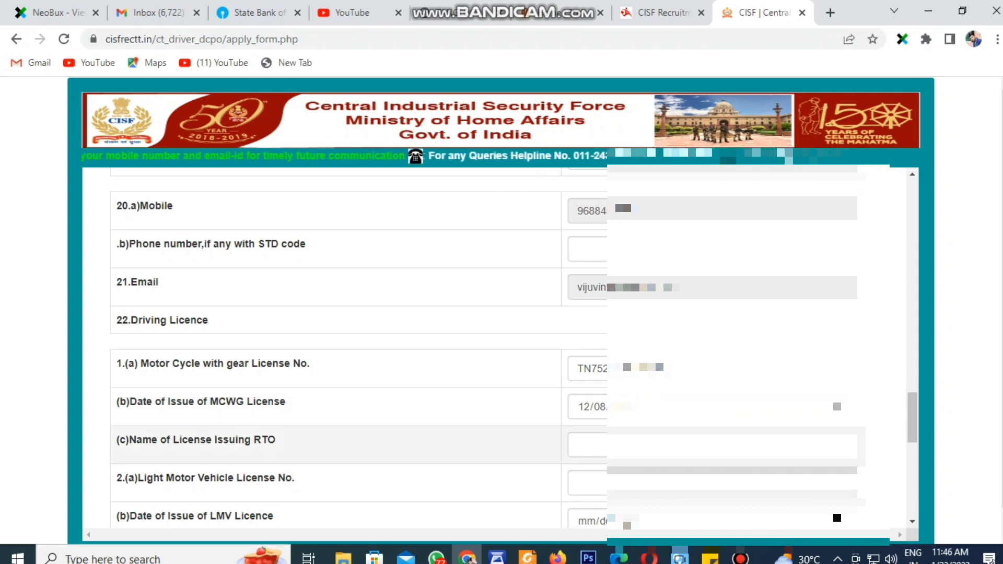
{"action": "left_click", "coordinate": [615, 447]}
{"action": "type", "text": "MART"}
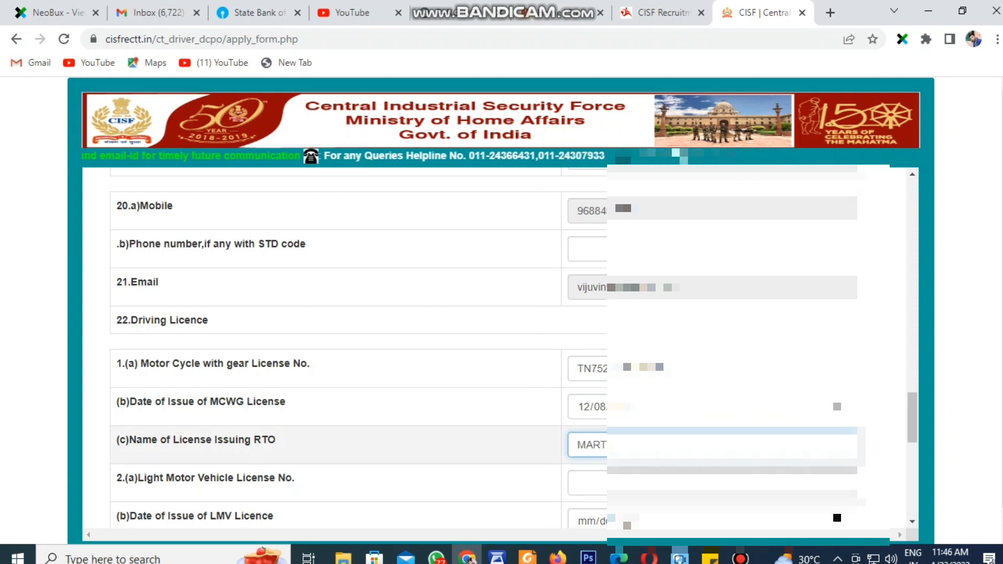
Enter the light motor vehicle licence number and its issue date
{"action": "scroll", "coordinate": [616, 426], "scroll_direction": "down", "scroll_amount": 1}
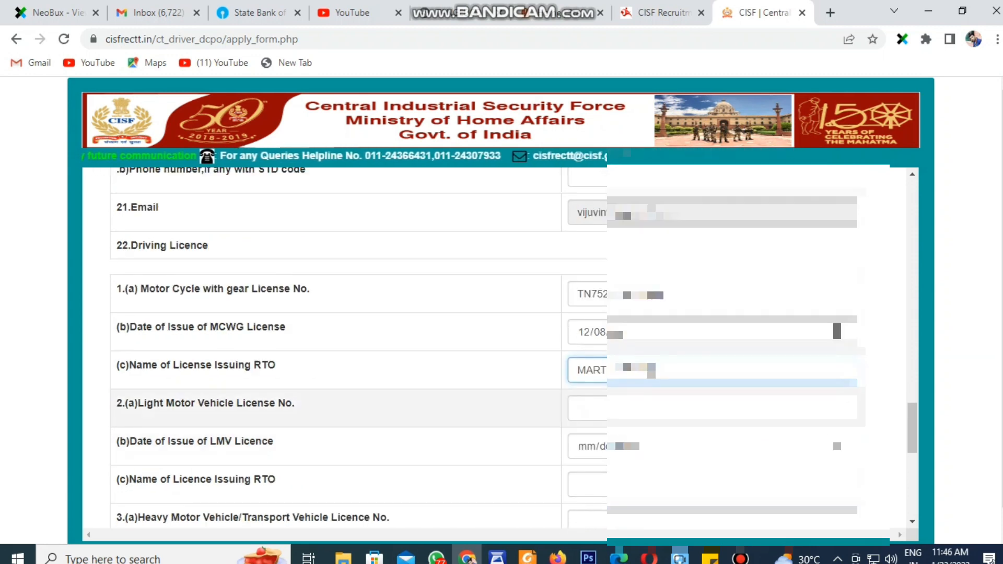
{"action": "left_click", "coordinate": [616, 413]}
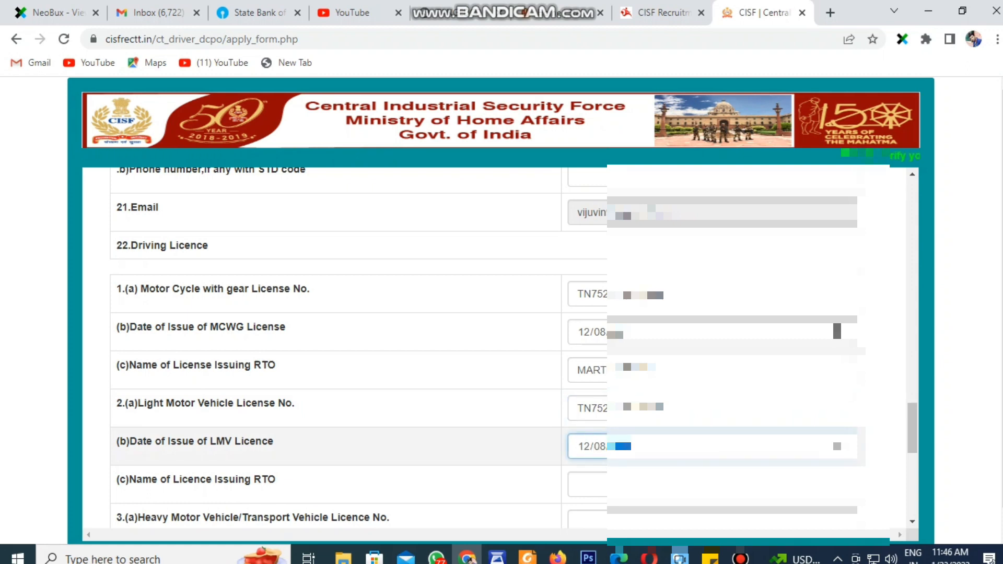
{"action": "scroll", "coordinate": [334, 373], "scroll_direction": "down", "scroll_amount": 3}
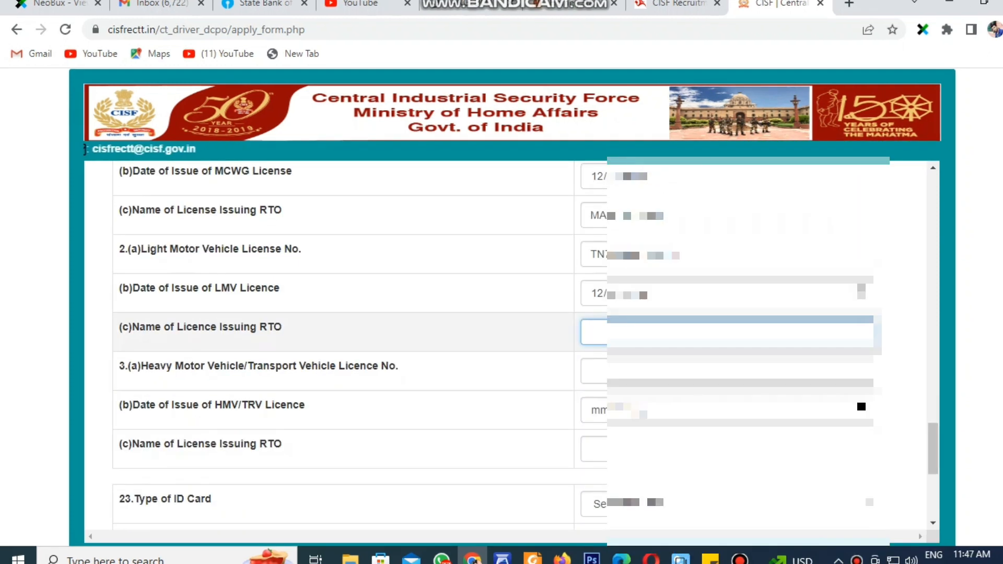
Finish the LMV issuing RTO (MA) and enter the heavy vehicle licence number
{"action": "type", "text": "MA"}
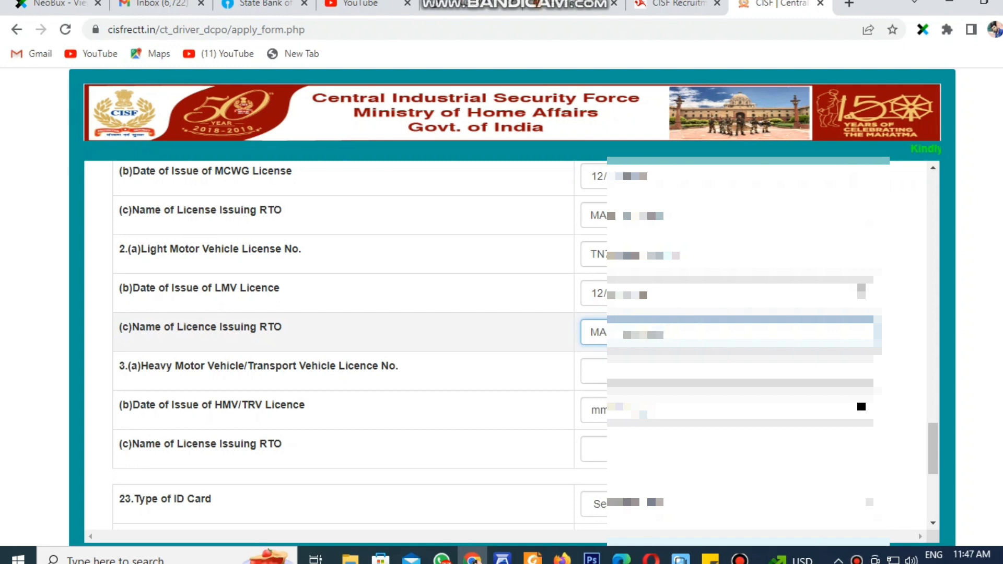
{"action": "left_click", "coordinate": [595, 370]}
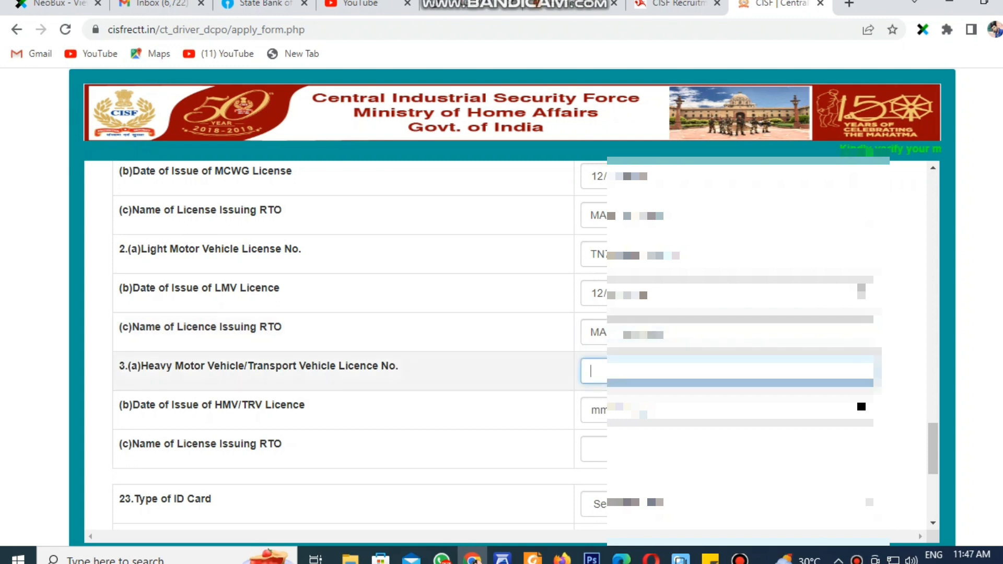
{"action": "type", "text": "TN"}
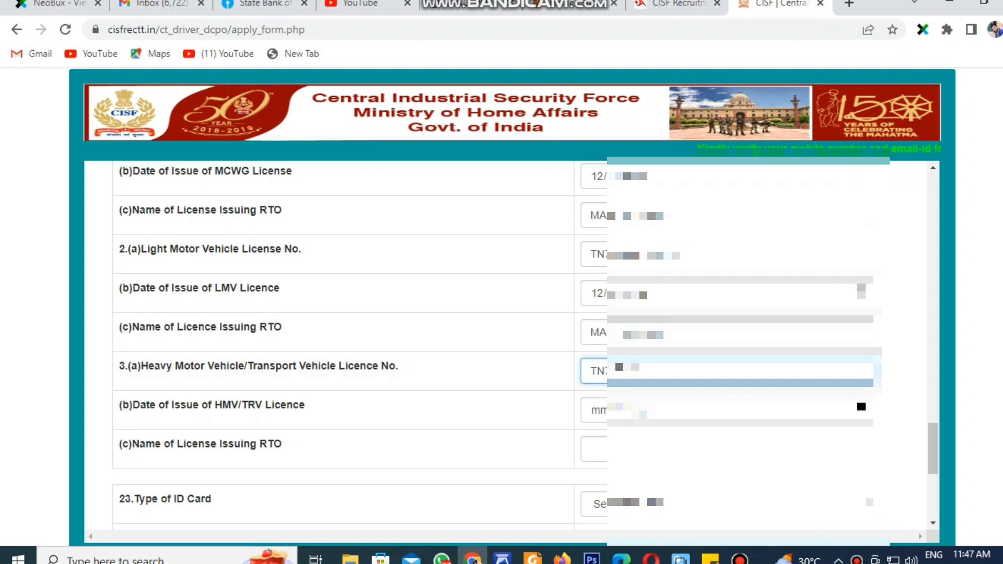
{"action": "scroll", "coordinate": [345, 444], "scroll_direction": "up", "scroll_amount": 2}
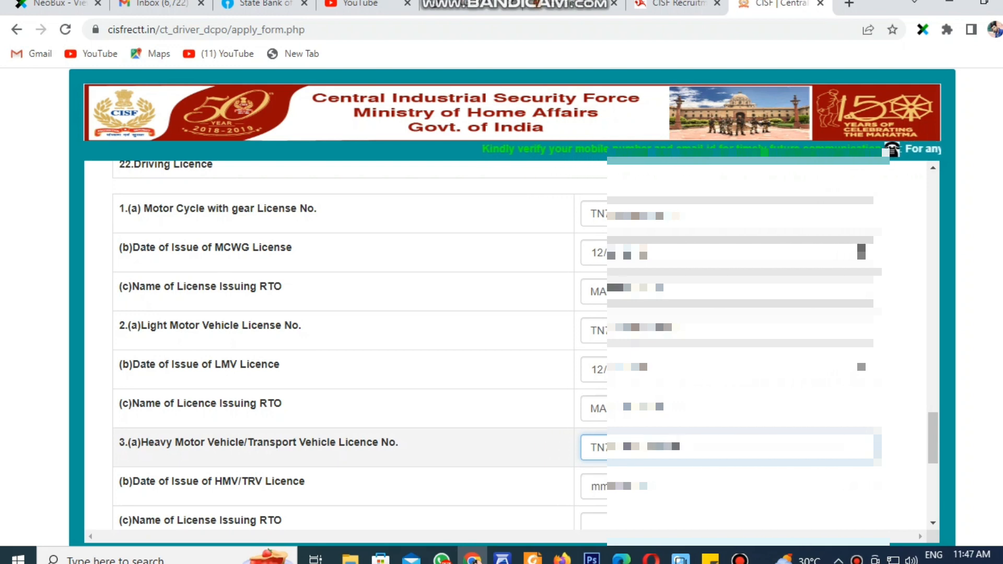
Enter the HMV/TRV licence issue date (12022) and issuing RTO name (MA)
{"action": "key", "text": "Tab"}
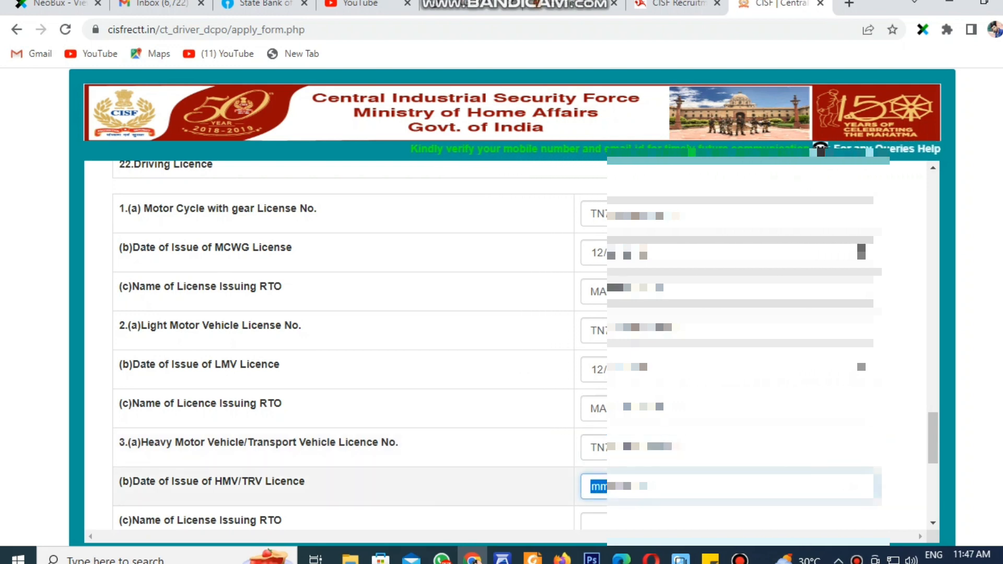
{"action": "type", "text": "12/"}
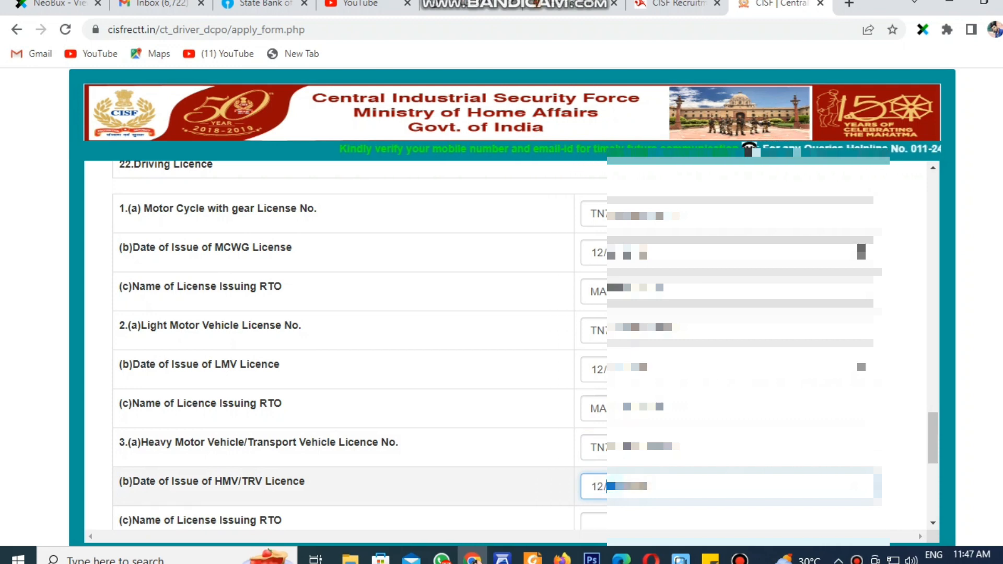
{"action": "type", "text": "022"}
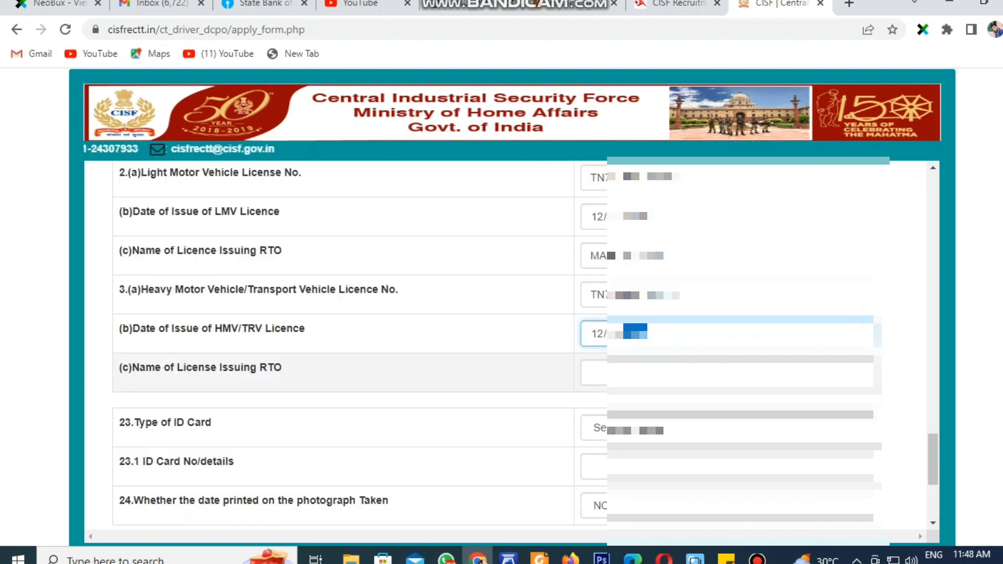
{"action": "left_click", "coordinate": [591, 373]}
{"action": "type", "text": "MA"}
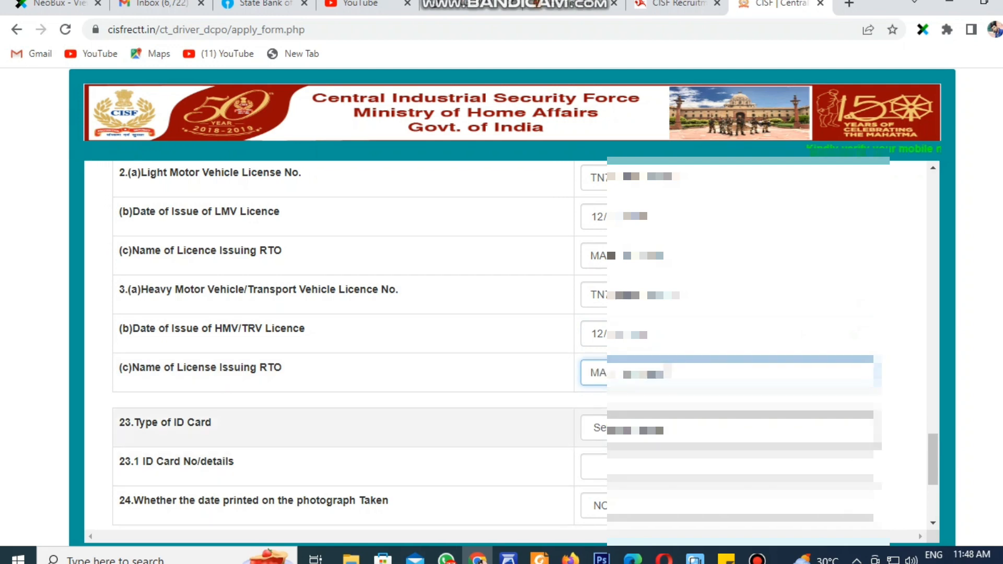
Select Aadhaar as the ID card type and enter the ID card number
{"action": "left_click", "coordinate": [596, 427]}
{"action": "left_click", "coordinate": [598, 311]}
{"action": "left_click", "coordinate": [594, 467]}
{"action": "type", "text": "6"}
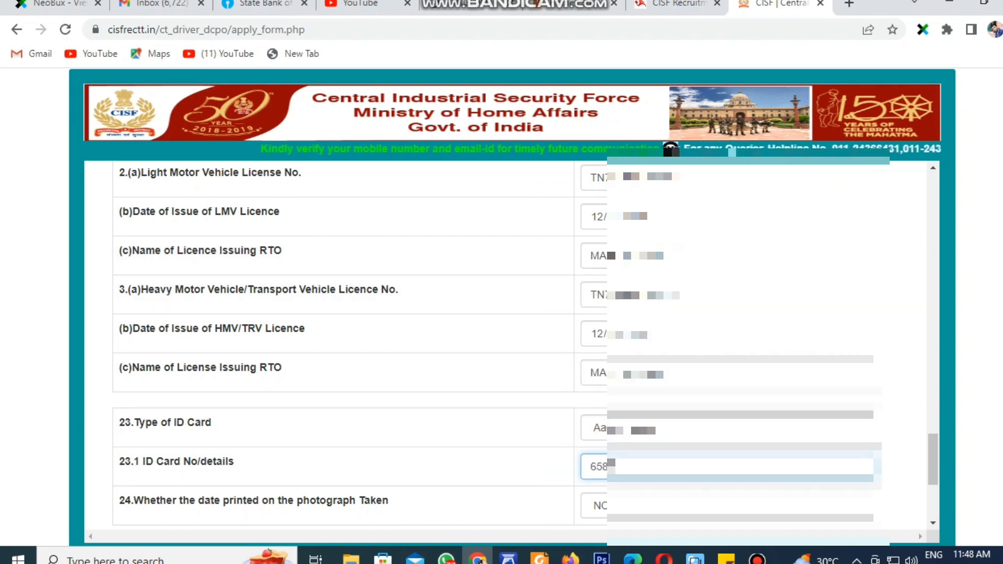
{"action": "type", "text": "58"}
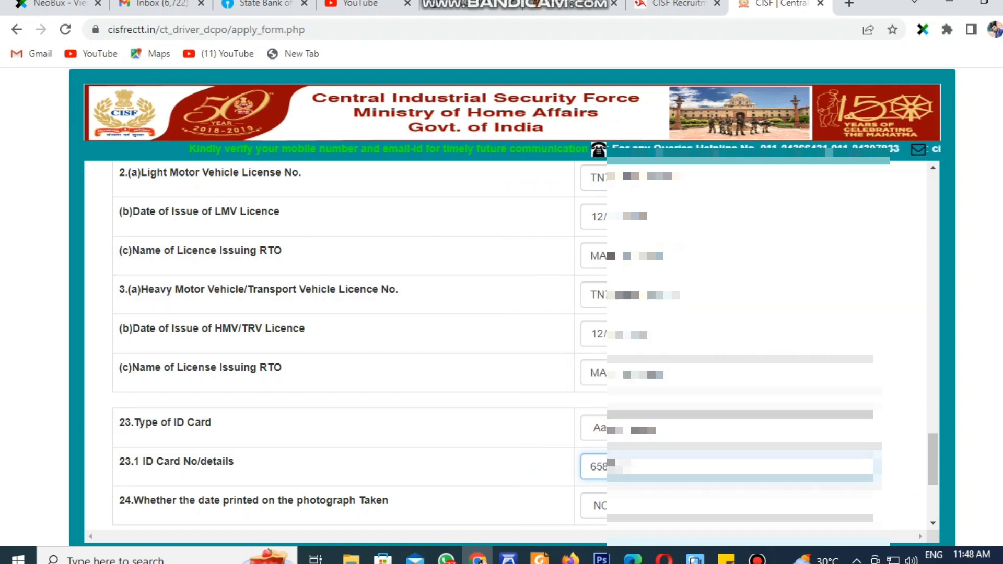
{"action": "type", "text": "••••••••"}
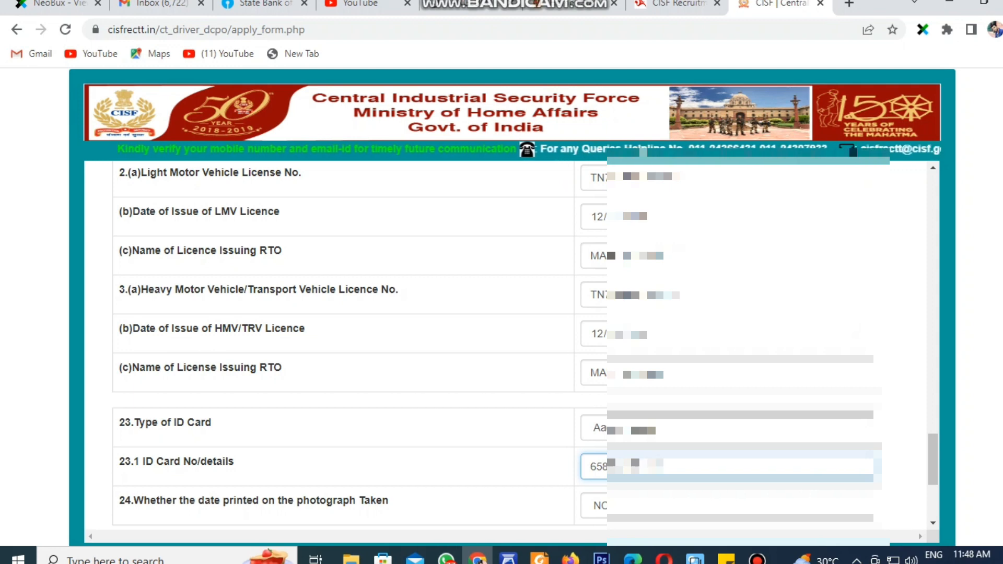
Answer YES to question 24 about the dated photograph
{"action": "scroll", "coordinate": [501, 334], "scroll_direction": "down", "scroll_amount": 5}
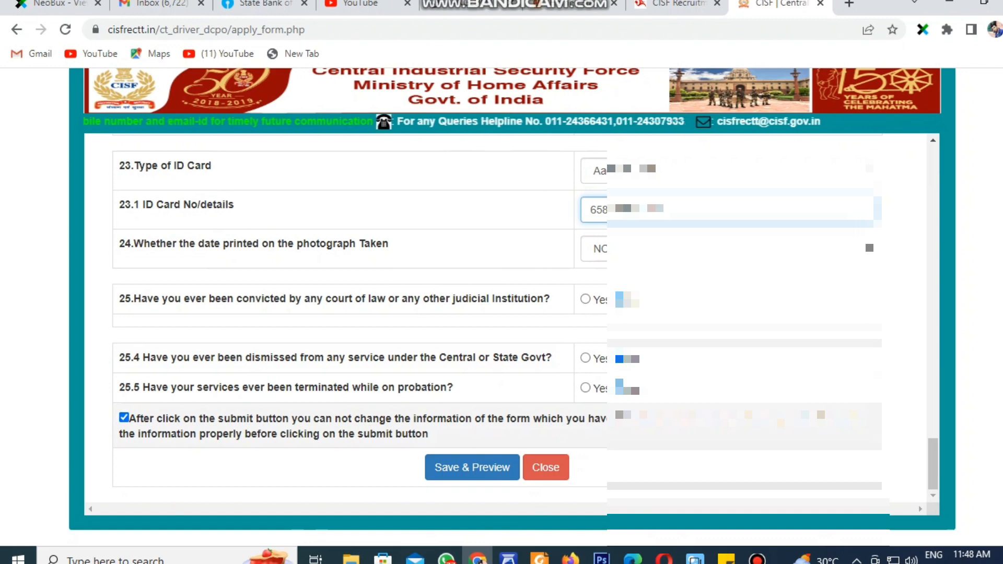
{"action": "left_click", "coordinate": [472, 468]}
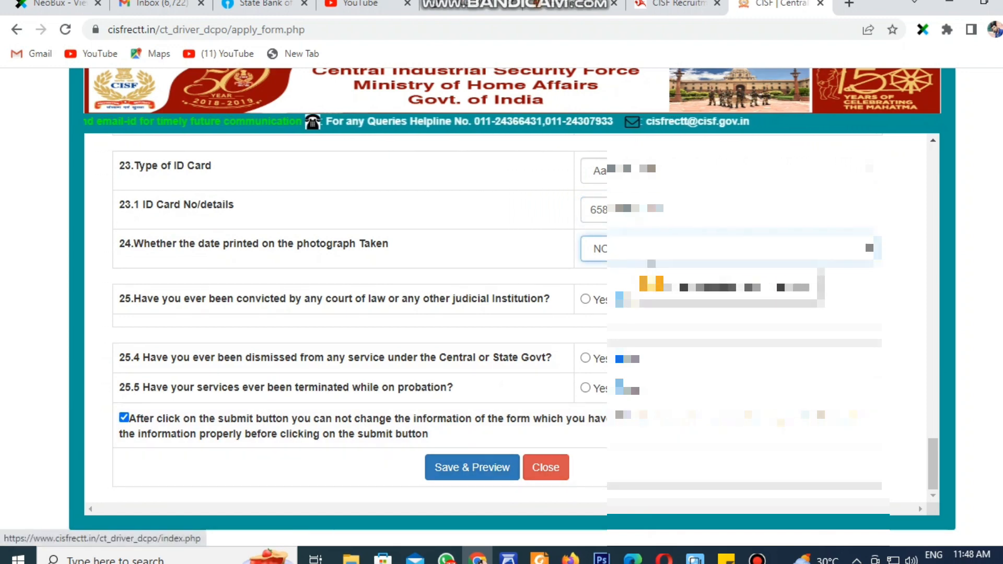
{"action": "left_click", "coordinate": [651, 255]}
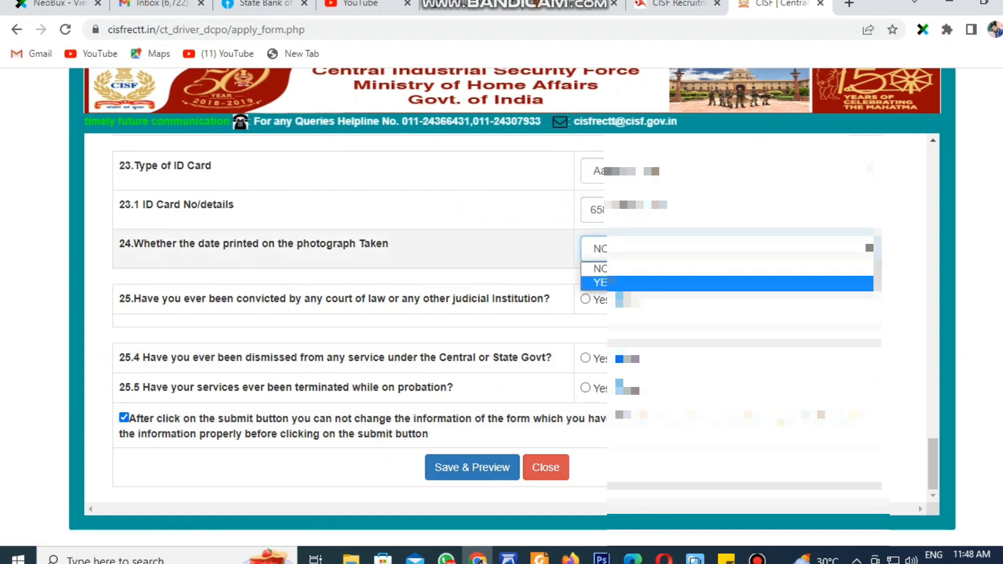
{"action": "left_click", "coordinate": [647, 282]}
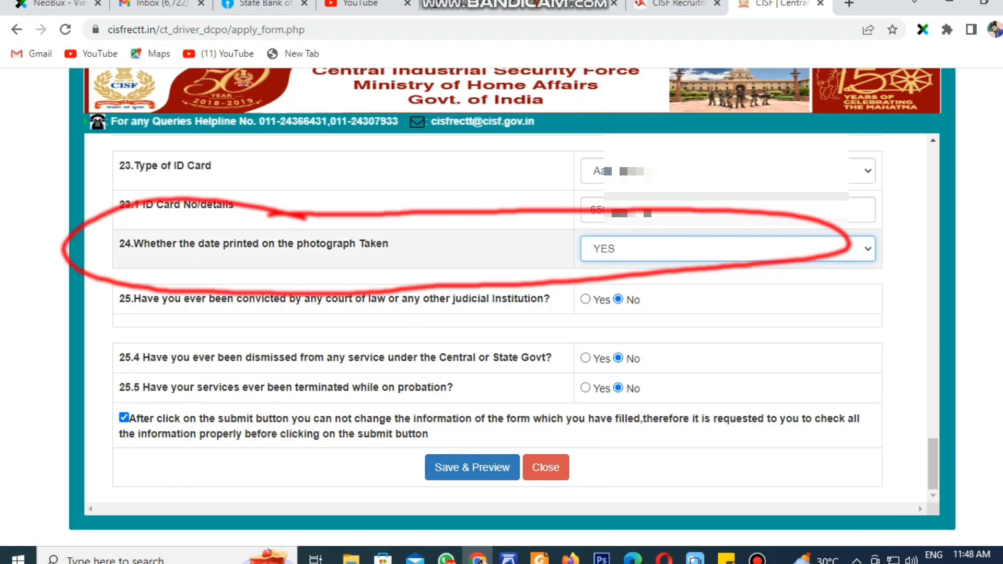
Save the application and review its preview down to the bottom
{"action": "left_click", "coordinate": [472, 467]}
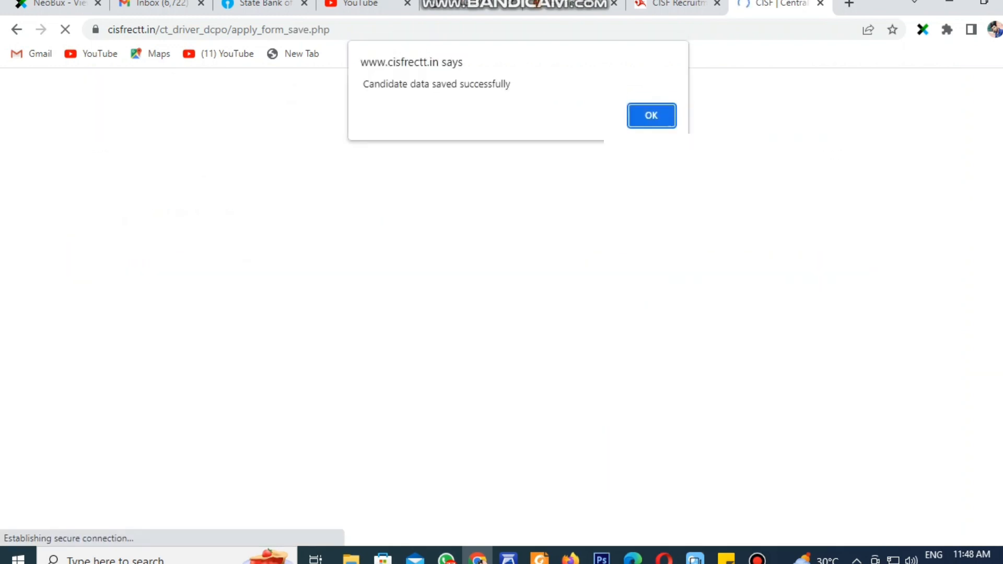
{"action": "key", "text": "Return"}
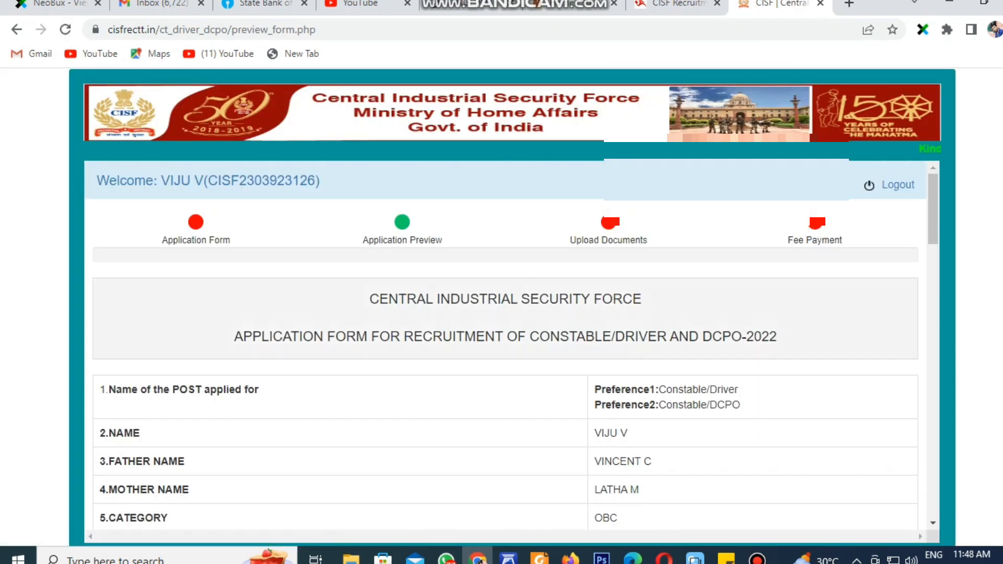
{"action": "scroll", "coordinate": [501, 345], "scroll_direction": "down", "scroll_amount": 11}
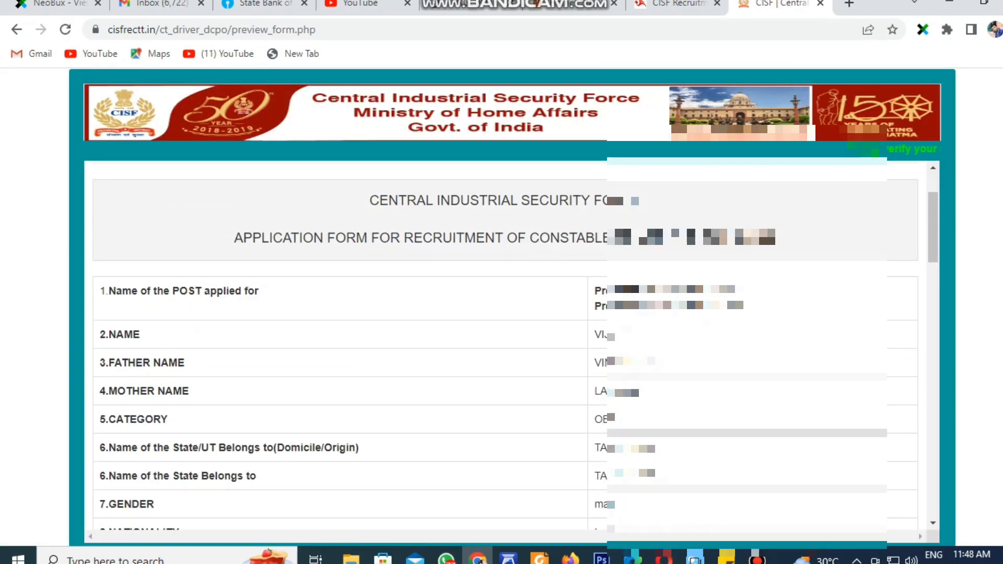
{"action": "scroll", "coordinate": [502, 345], "scroll_direction": "down", "scroll_amount": 13}
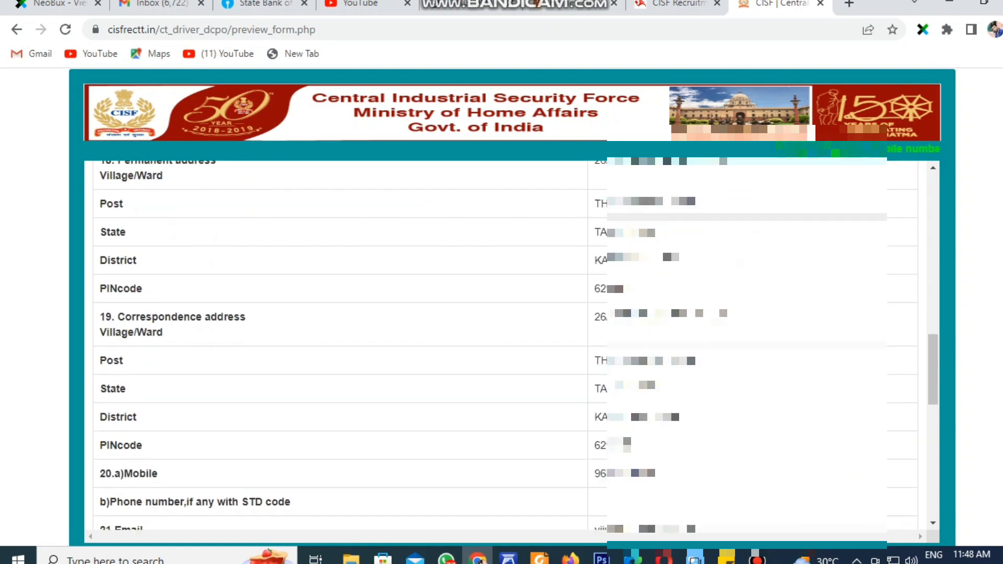
{"action": "scroll", "coordinate": [502, 321], "scroll_direction": "down", "scroll_amount": 1}
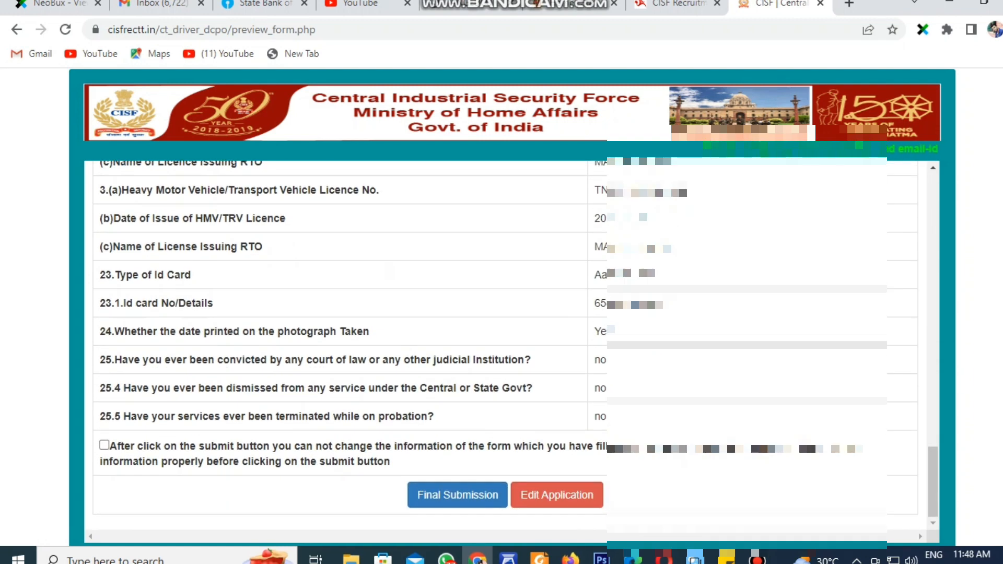
Accept the no-changes declaration and confirm the Final Submission
{"action": "left_click", "coordinate": [457, 495]}
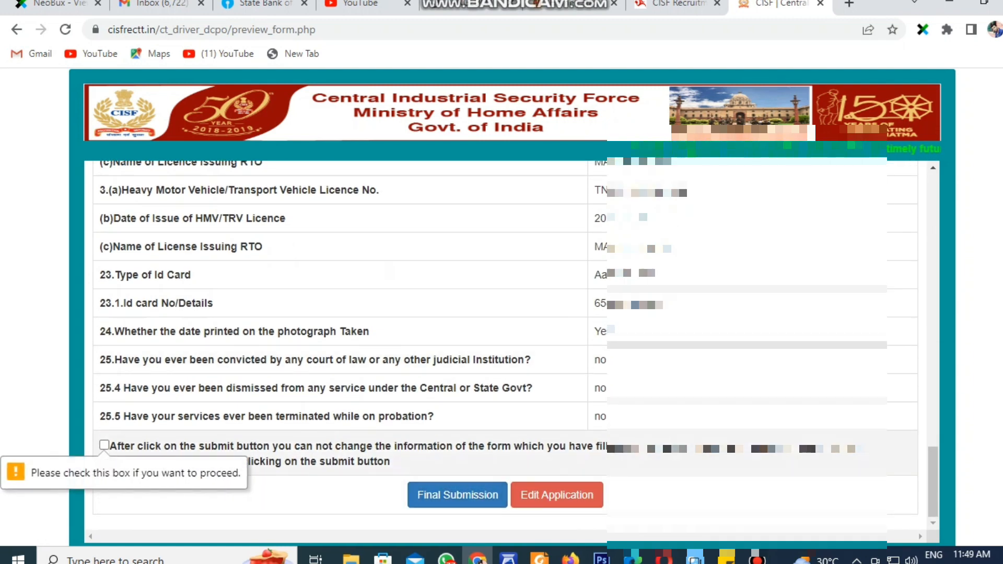
{"action": "left_click", "coordinate": [104, 444]}
{"action": "left_click", "coordinate": [457, 495]}
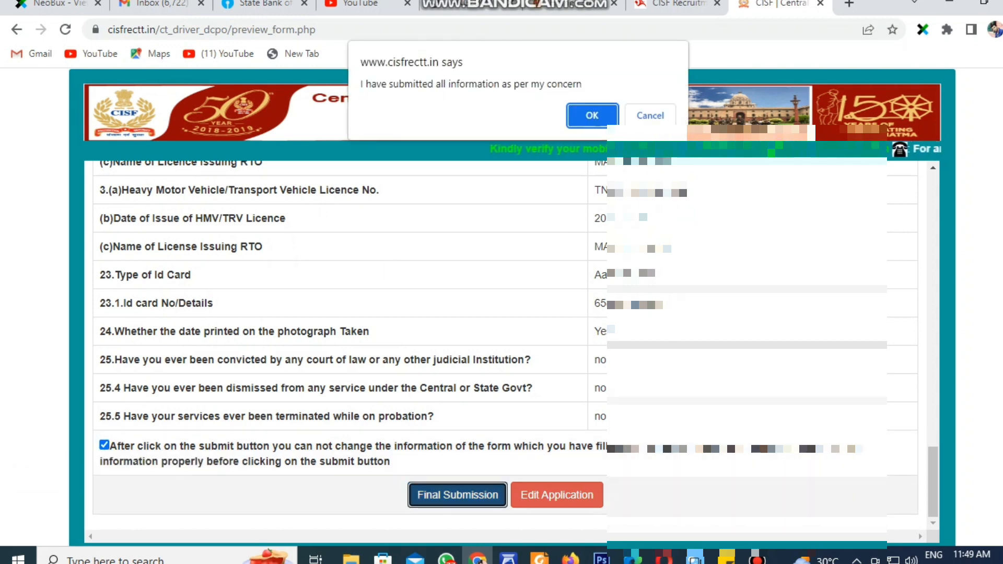
{"action": "left_click", "coordinate": [592, 116]}
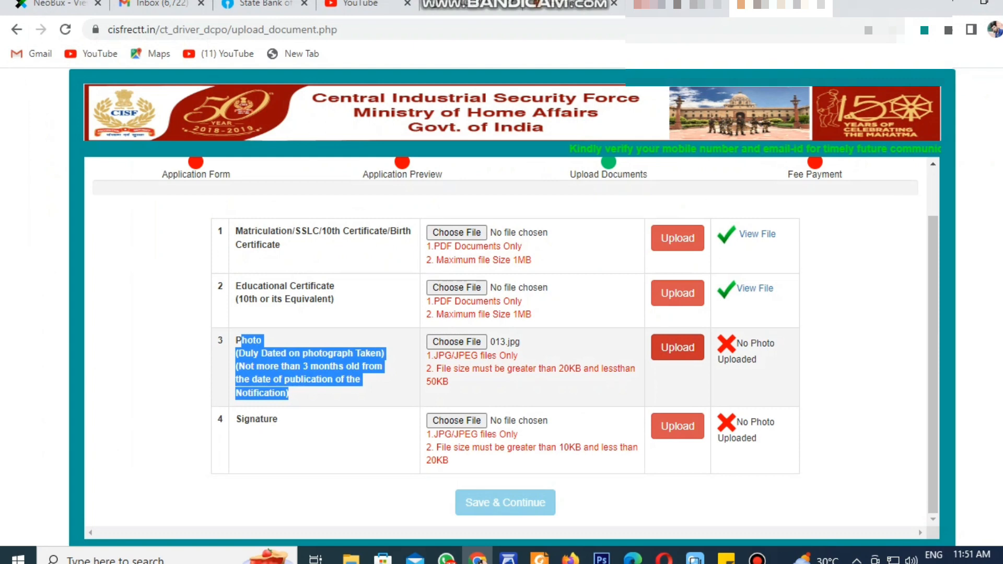
Upload the 013.jpg photo, then begin choosing the signature file
{"action": "left_click", "coordinate": [677, 347]}
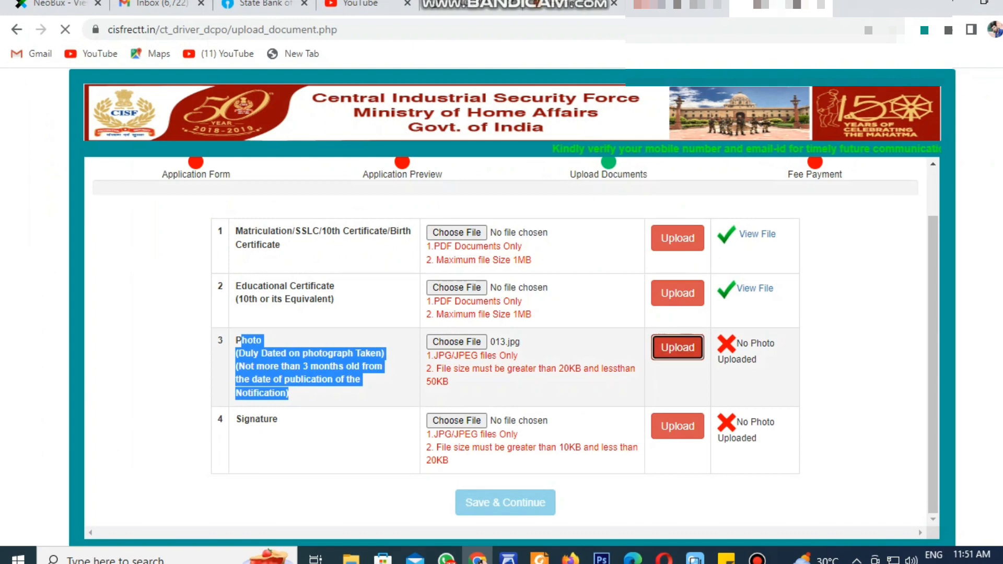
{"action": "key", "text": "Return"}
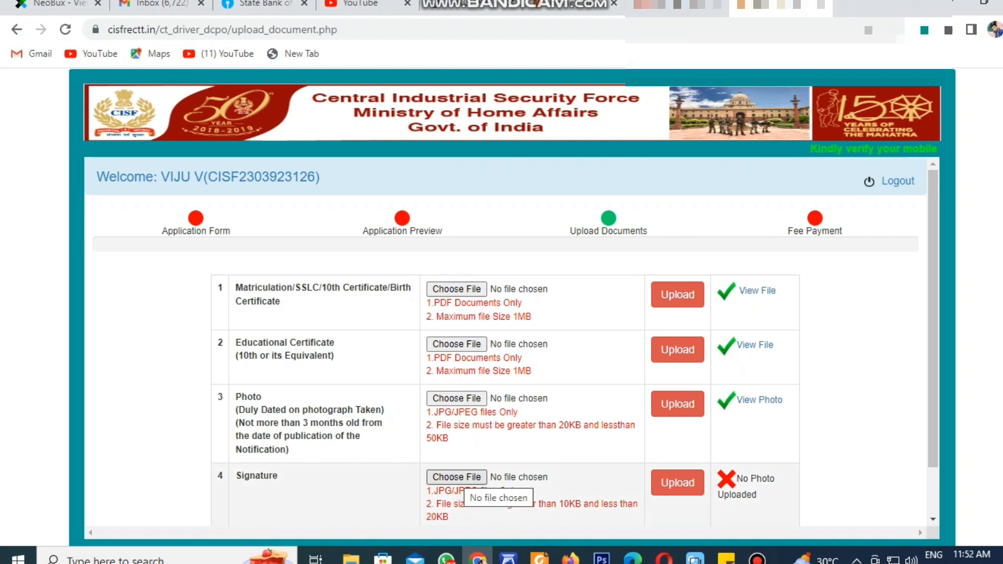
{"action": "left_click", "coordinate": [454, 478]}
Pick the signature image from the viju\jobs folder and upload it
{"action": "left_click", "coordinate": [20, 28]}
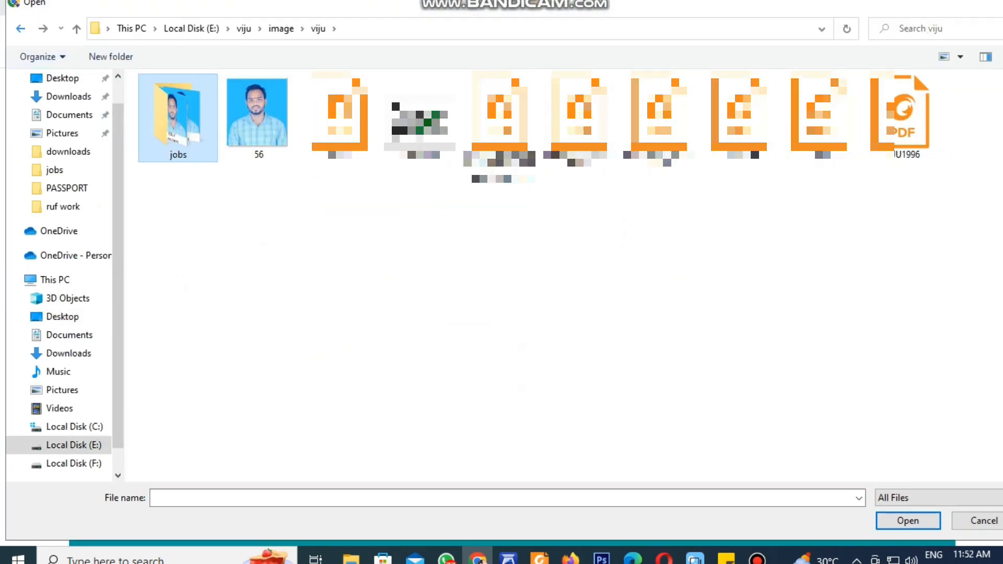
{"action": "left_click", "coordinate": [20, 28]}
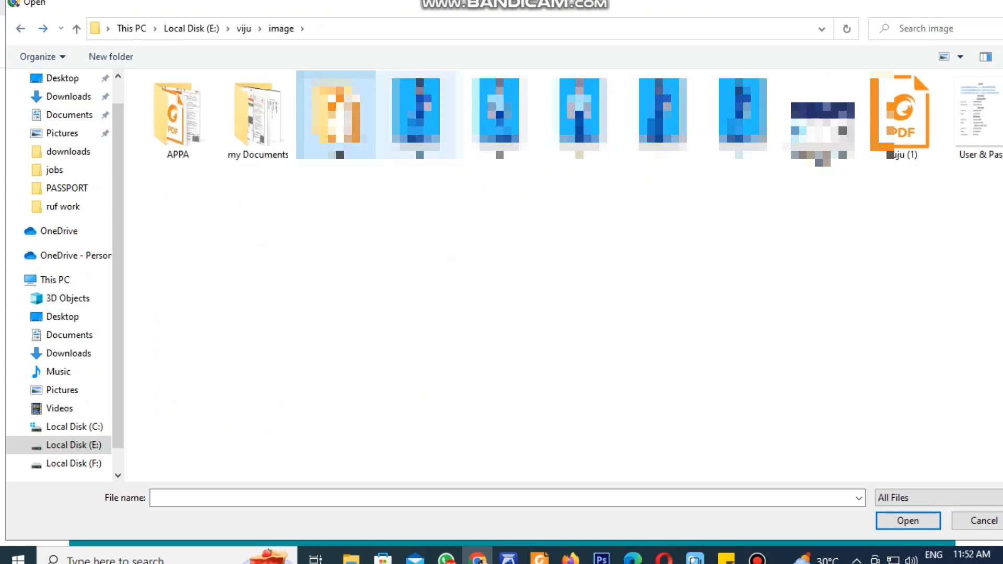
{"action": "double_click", "coordinate": [256, 115]}
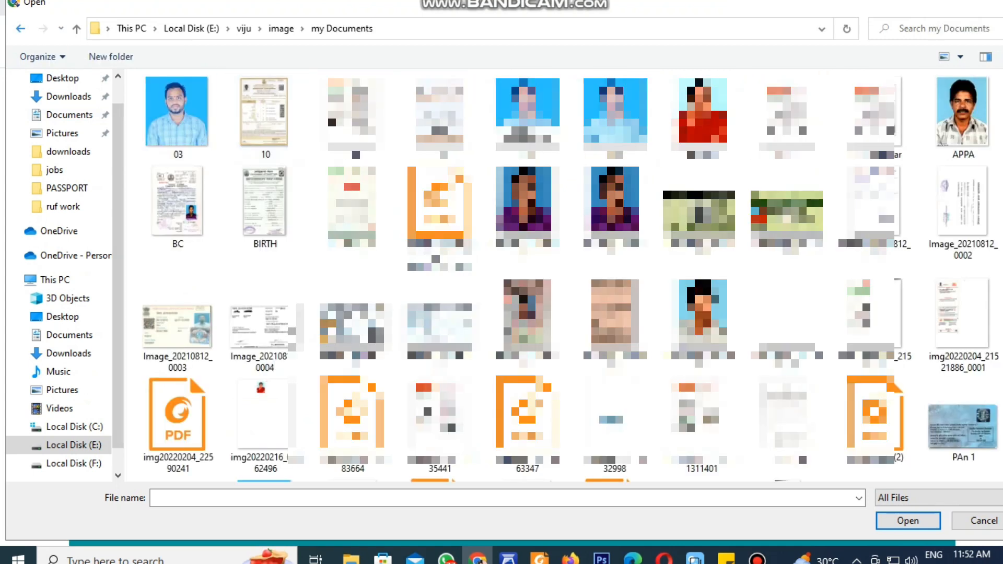
{"action": "left_click", "coordinate": [20, 28]}
{"action": "double_click", "coordinate": [336, 113]}
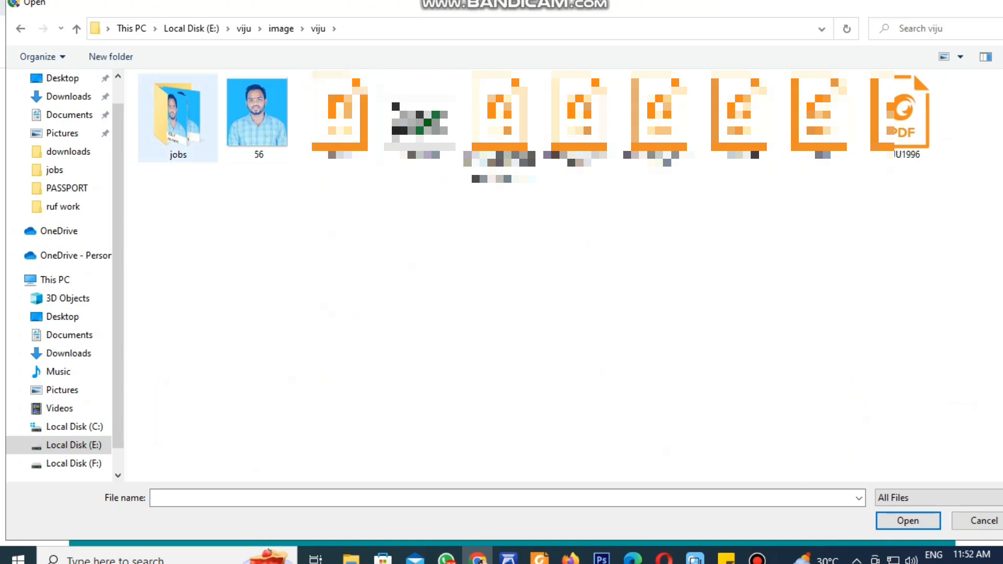
{"action": "double_click", "coordinate": [178, 118]}
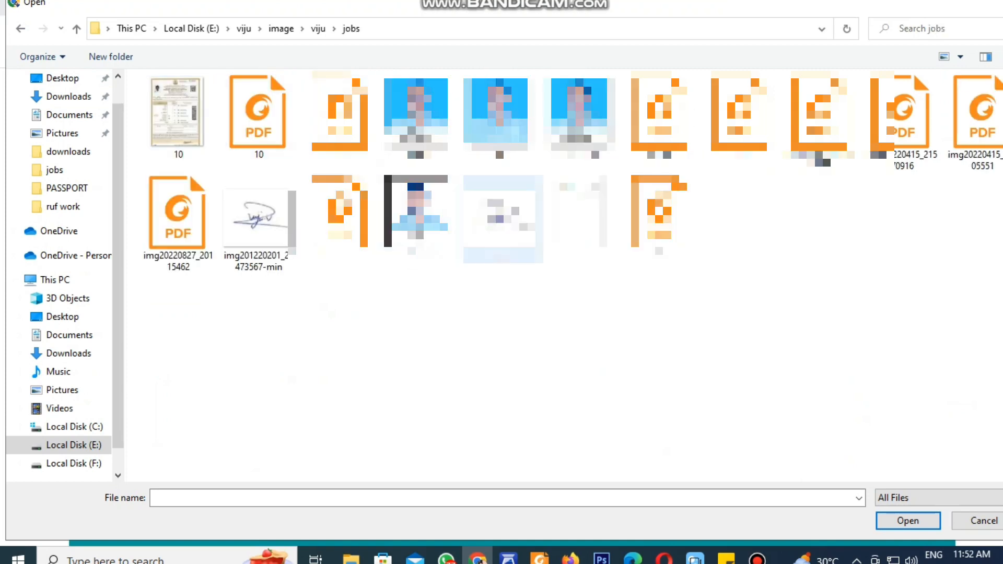
{"action": "double_click", "coordinate": [499, 214]}
{"action": "scroll", "coordinate": [501, 339], "scroll_direction": "down", "scroll_amount": 1}
{"action": "left_click", "coordinate": [677, 427]}
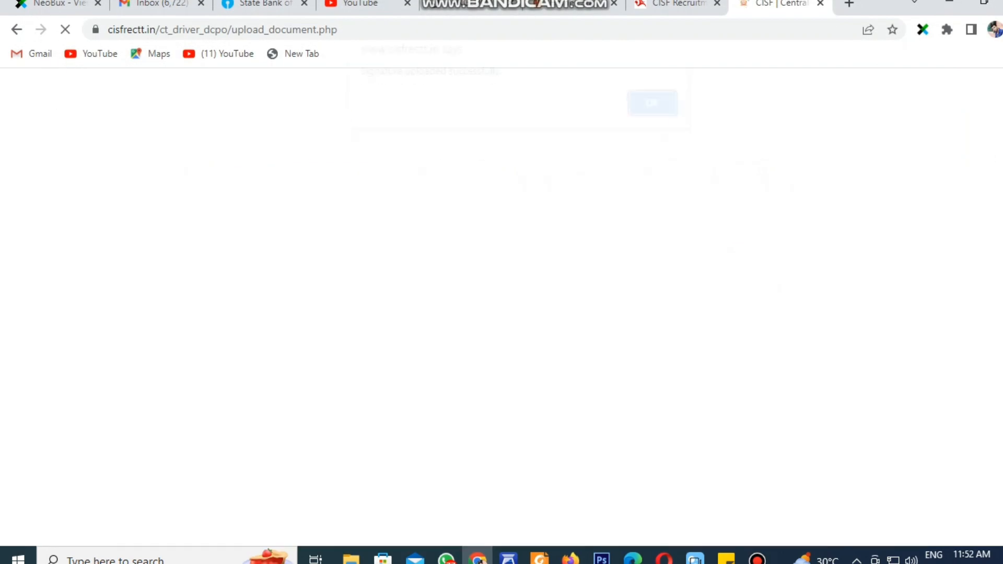
{"action": "key", "text": "Return"}
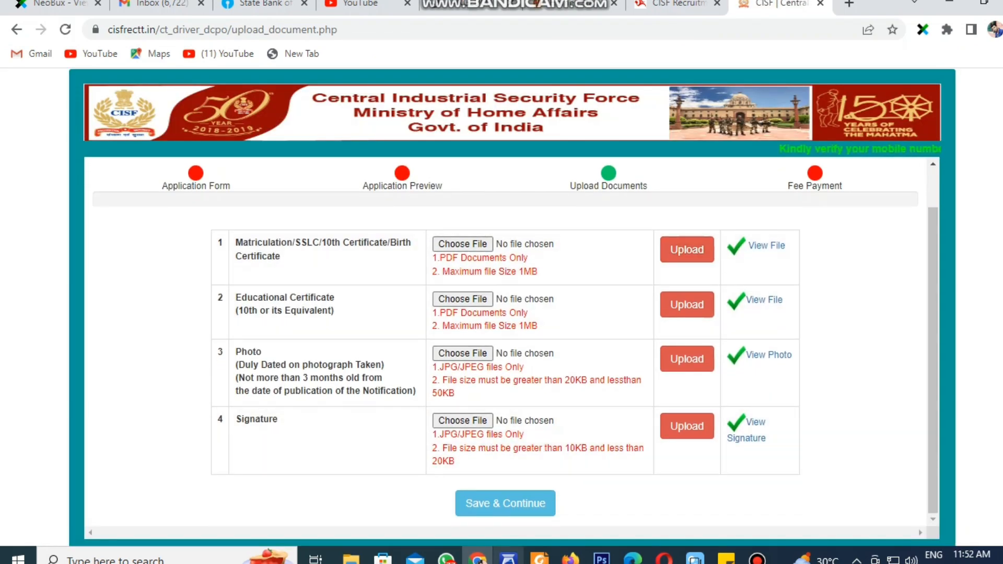
Save & Continue the four uploaded documents, then proceed to pay Rs 100 via SBIePay
{"action": "left_click", "coordinate": [505, 503]}
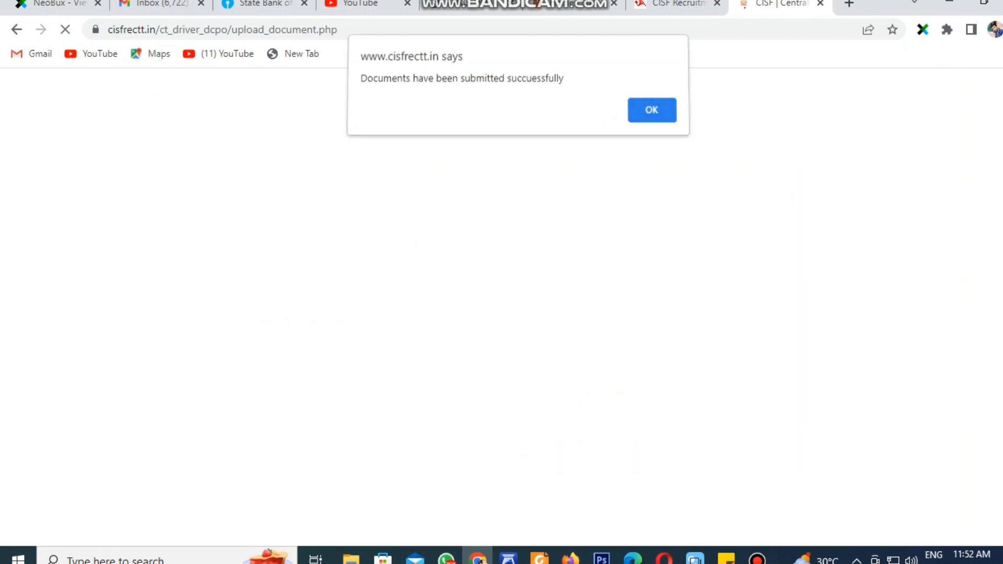
{"action": "key", "text": "Return"}
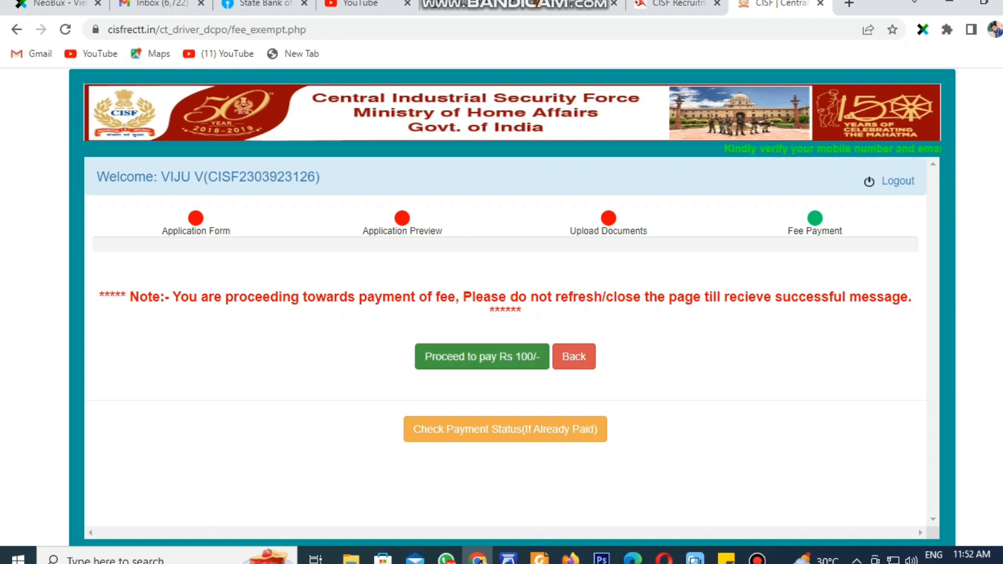
{"action": "left_click", "coordinate": [482, 356]}
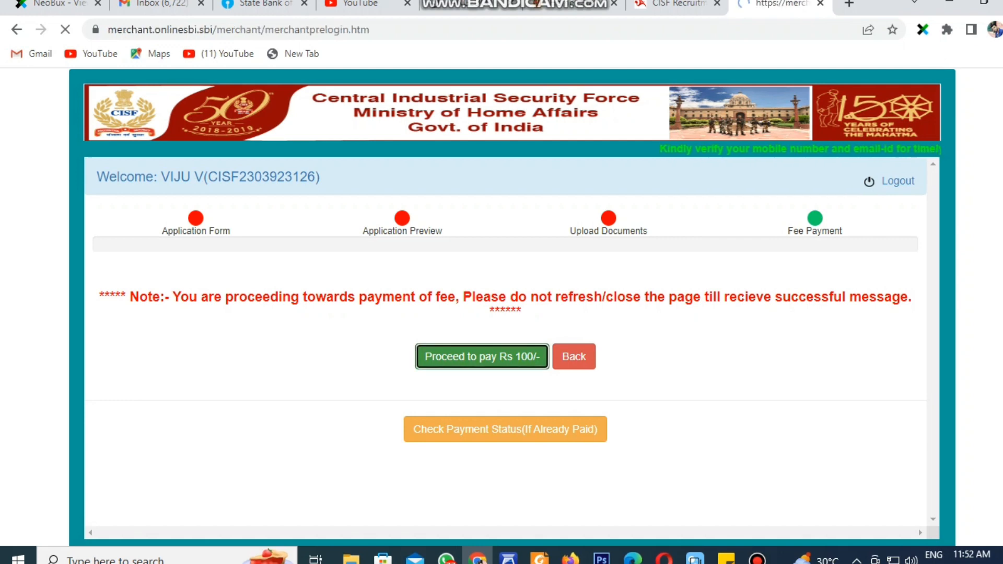